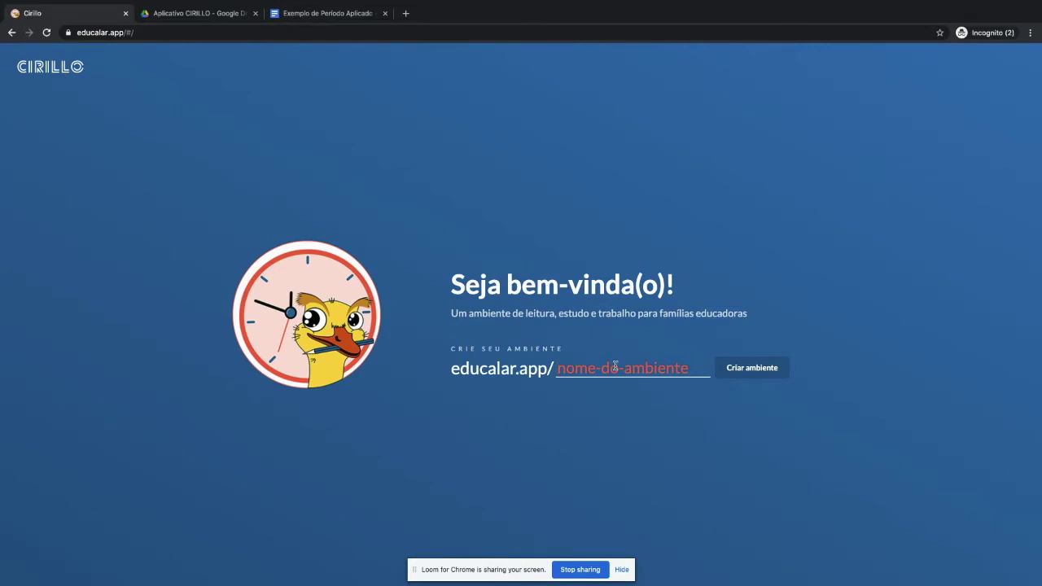
# - Create a new environment named AulaExemplo
pyautogui.write('AulaExemplo')
pyautogui.click(731, 370)
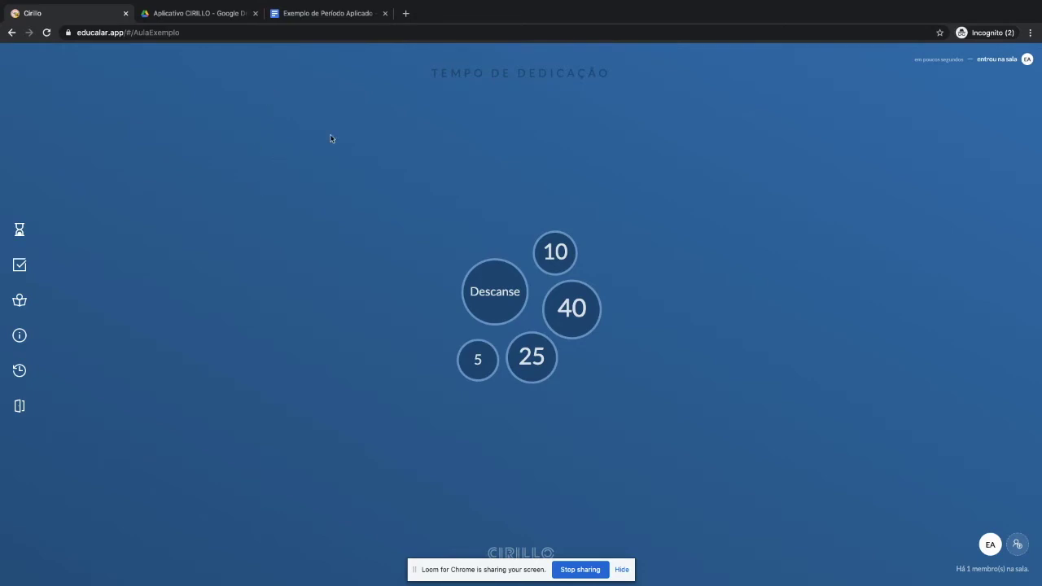
# - Switch to the Exemplo de Período Aplicado document in Google Docs and review the morning schedule's activities and their times
pyautogui.click(332, 17)
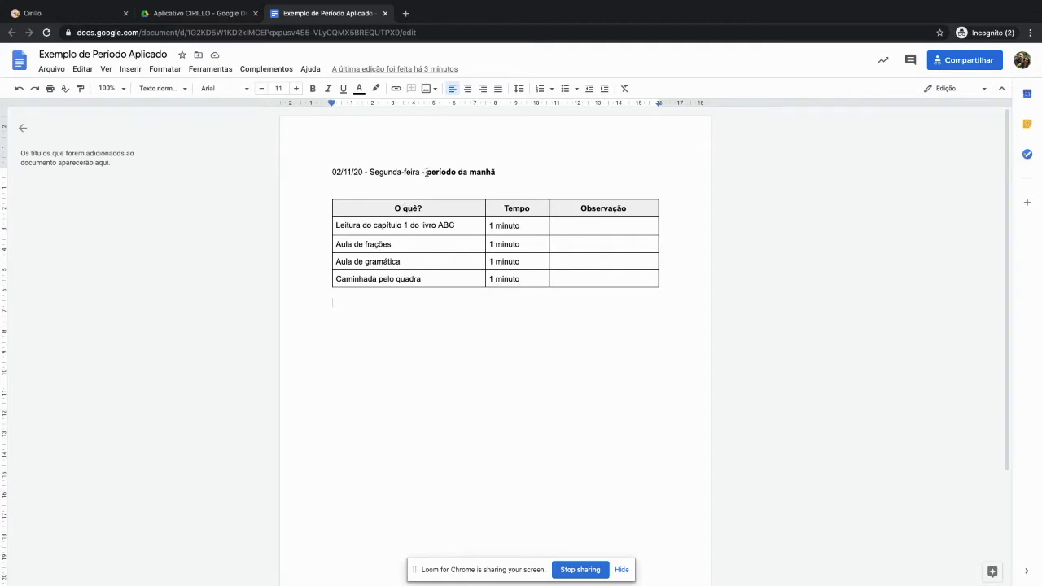
pyautogui.moveTo(426, 173); pyautogui.dragTo(494, 171)
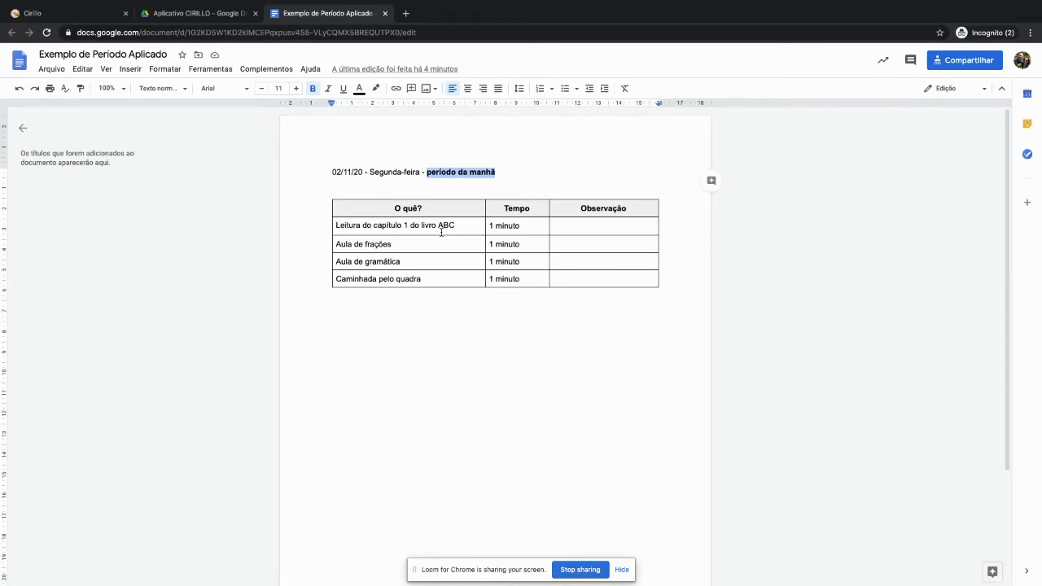
pyautogui.click(510, 229)
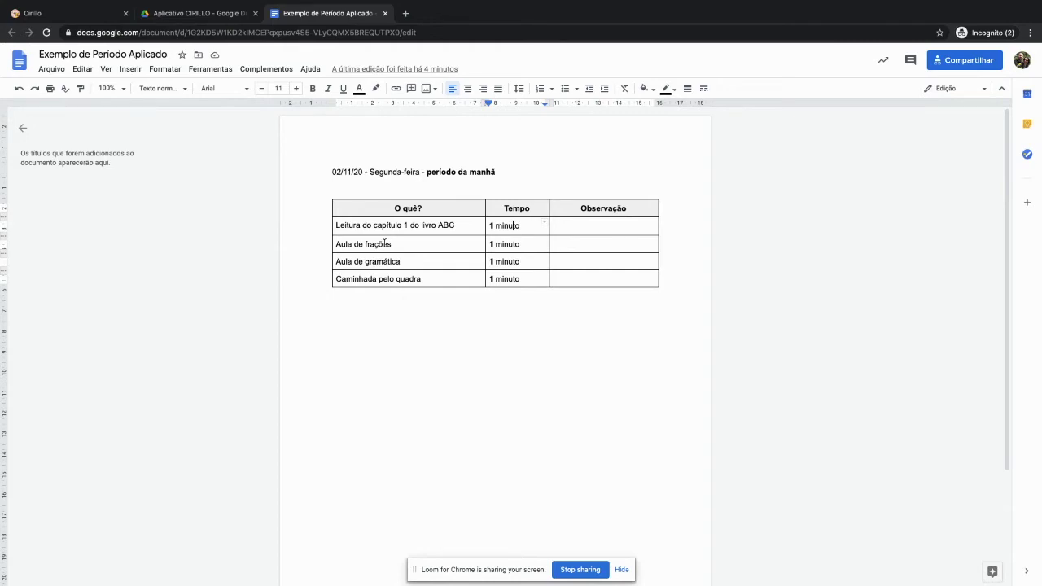
pyautogui.click(401, 244)
pyautogui.click(403, 261)
# - Return to Cirillo and remove the existing Aula de Matemática, Aula de Geografia and Aula de Dança activities
pyautogui.click(68, 11)
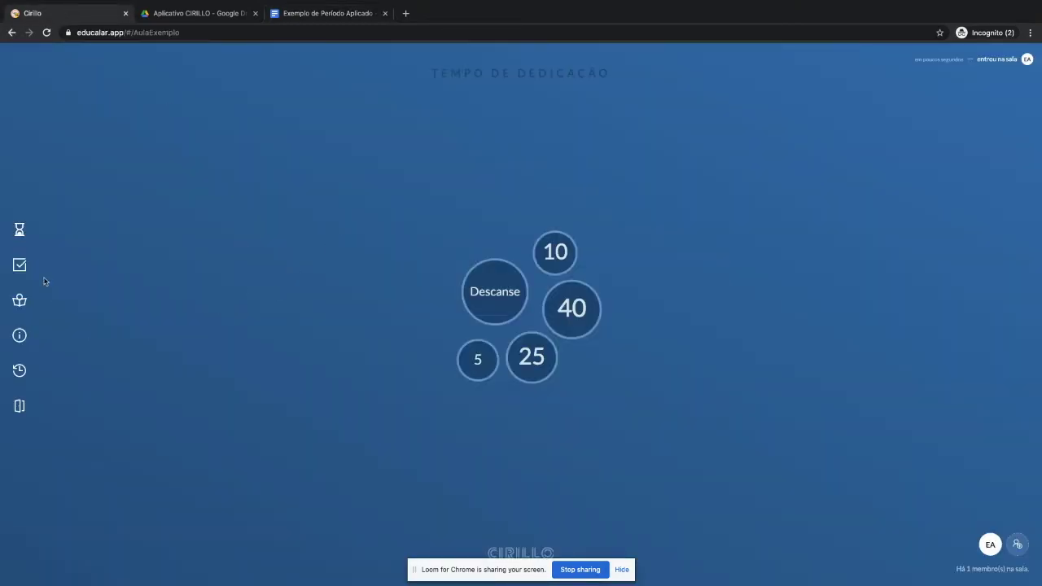
pyautogui.click(20, 265)
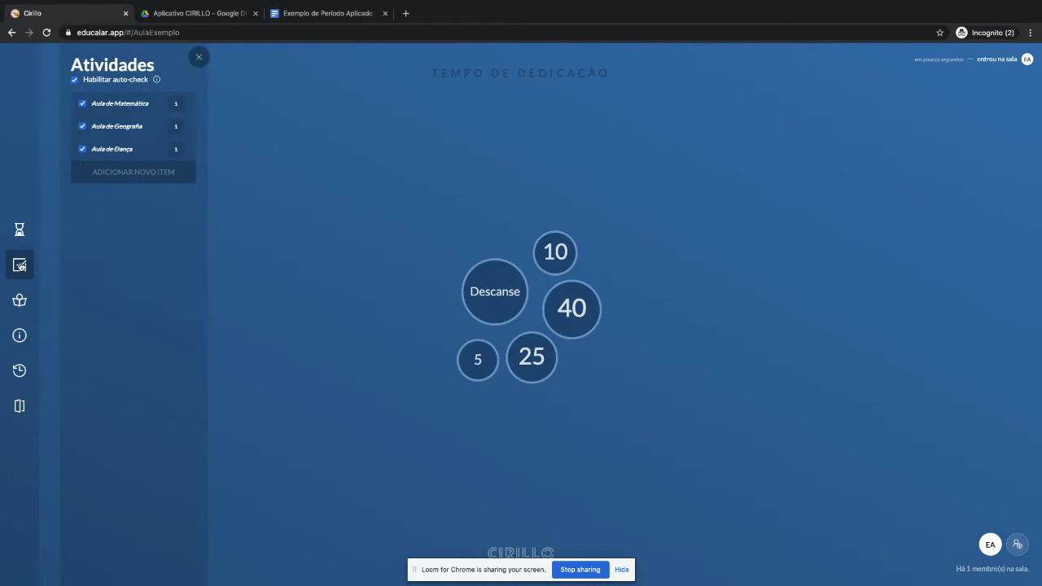
pyautogui.click(174, 100)
pyautogui.click(175, 97)
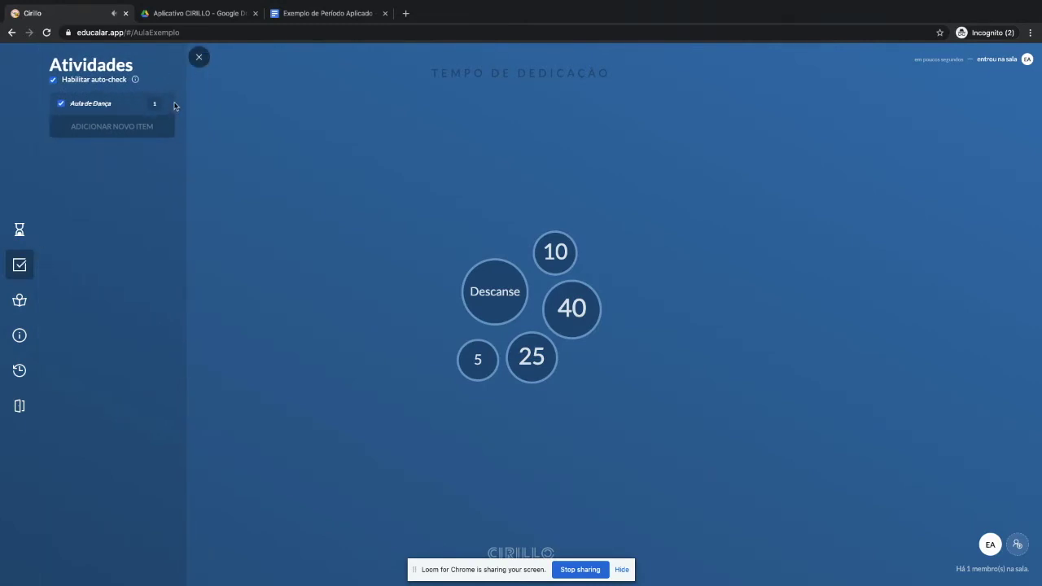
pyautogui.click(173, 96)
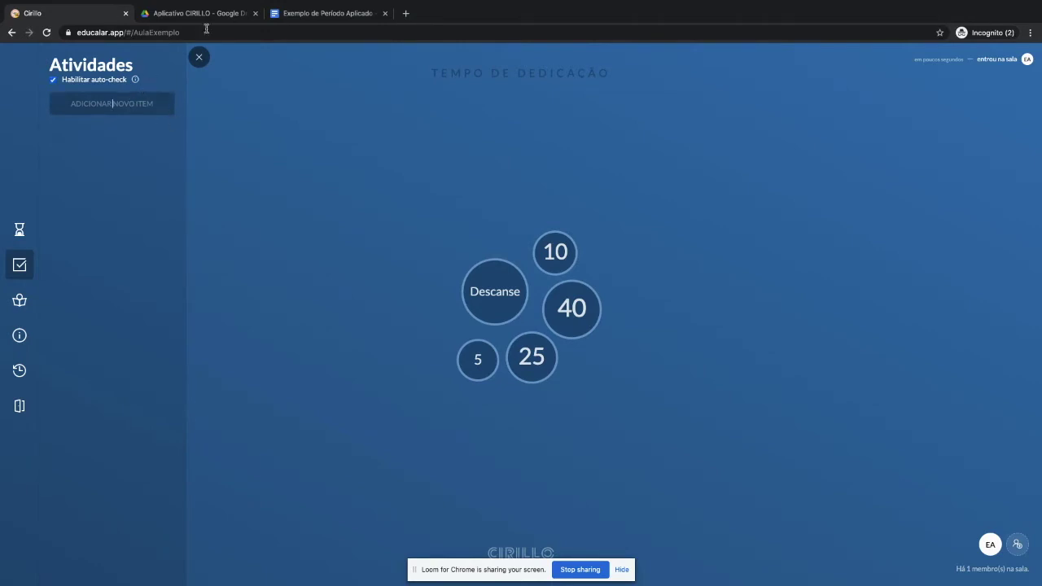
# - Copy "Leitura do capítulo 1 do livro ABC" from the Google Docs schedule into Cirillo's new activity entry
pyautogui.click(276, 13)
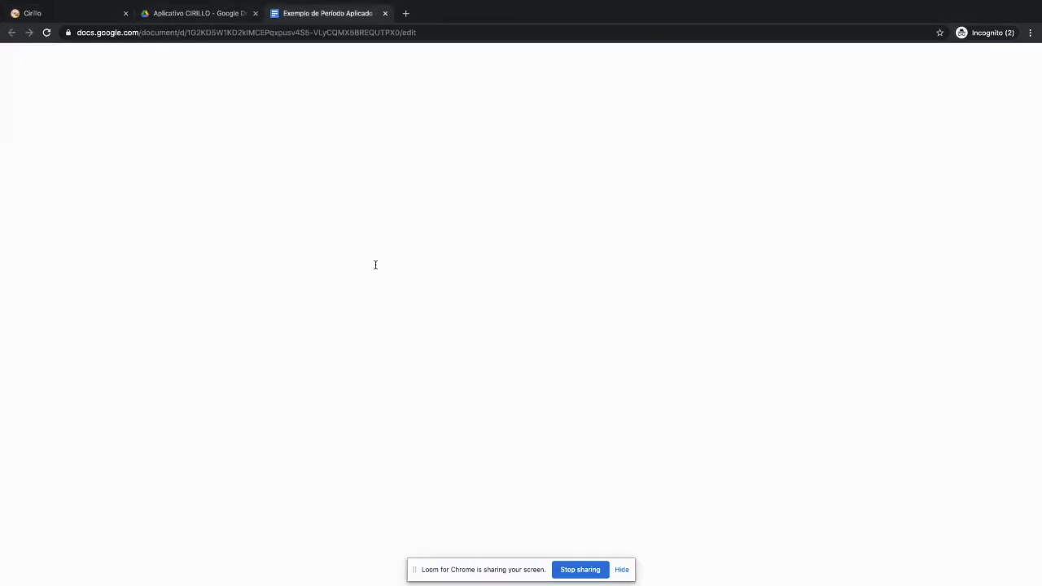
pyautogui.tripleClick(381, 224)
pyautogui.hotkey('ctrl', 'c')
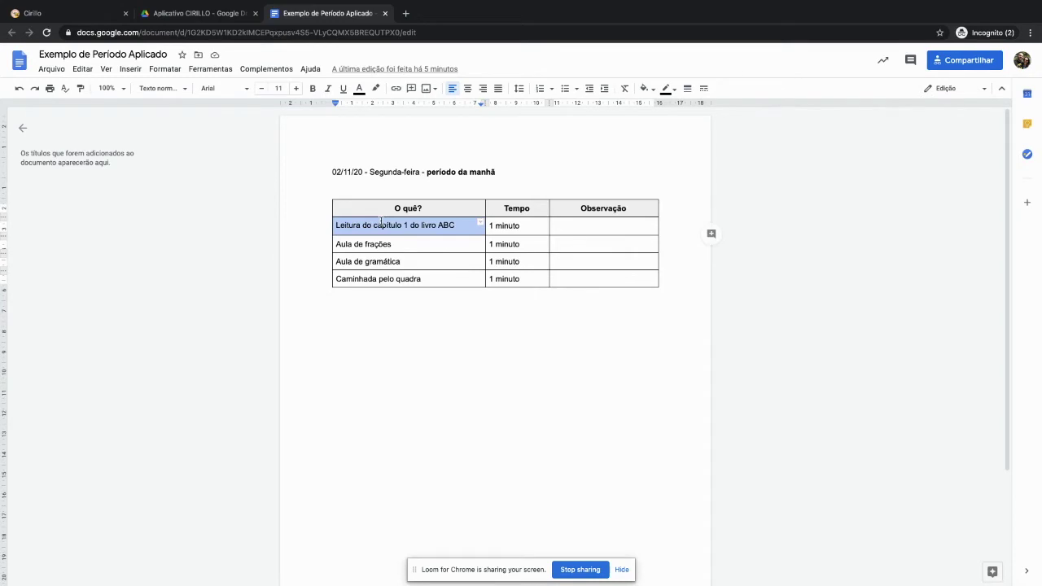
pyautogui.click(109, 15)
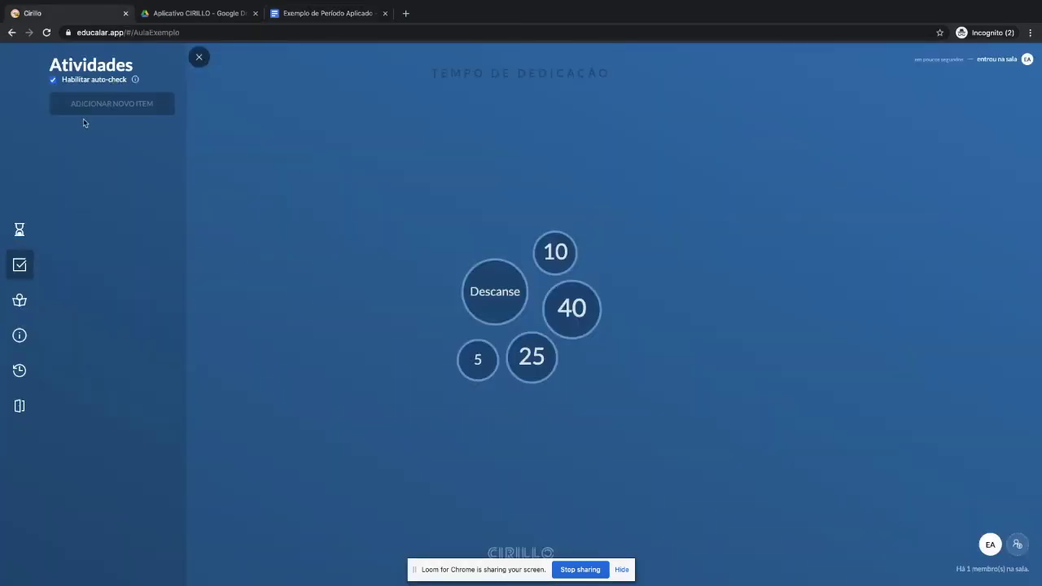
pyautogui.hotkey('ctrl', 'v')
# - Copy "Aula de frações" from the Google Docs schedule and add it as an activity in Cirillo
pyautogui.click(279, 15)
pyautogui.moveTo(394, 243); pyautogui.dragTo(334, 245)
pyautogui.press('super+c')
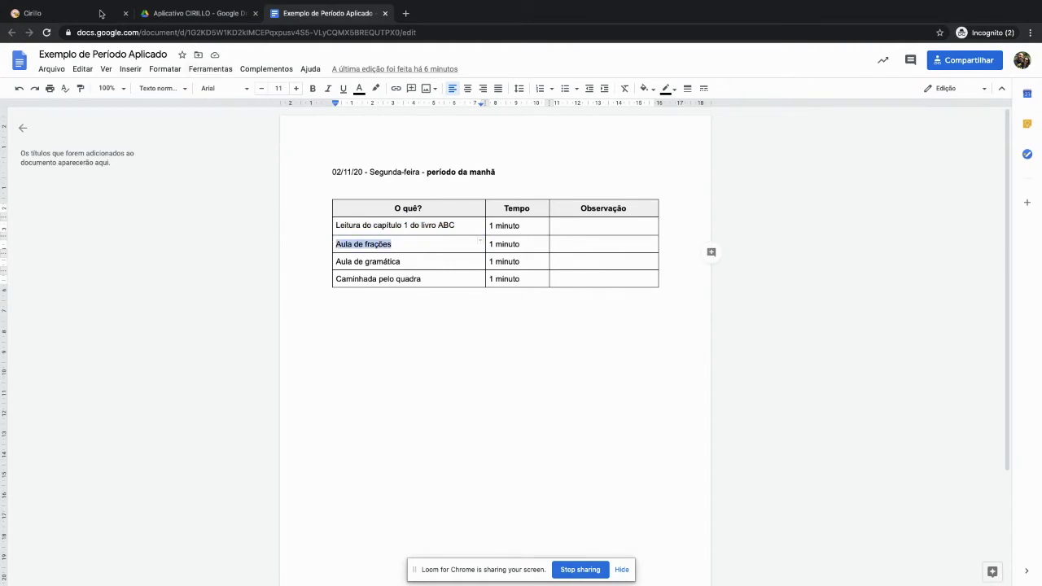
pyautogui.click(99, 13)
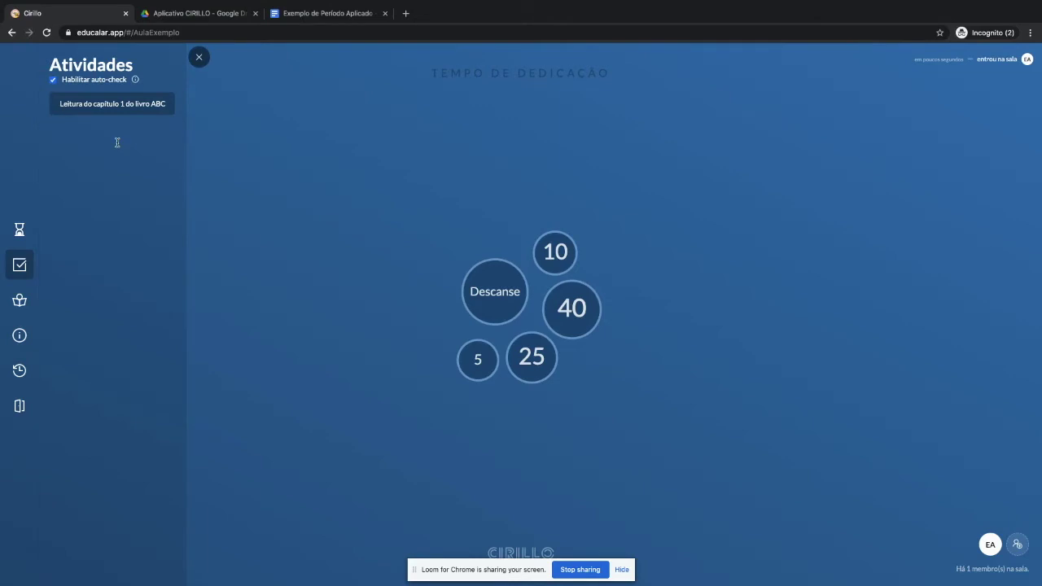
pyautogui.click(116, 141)
pyautogui.press('super+v')
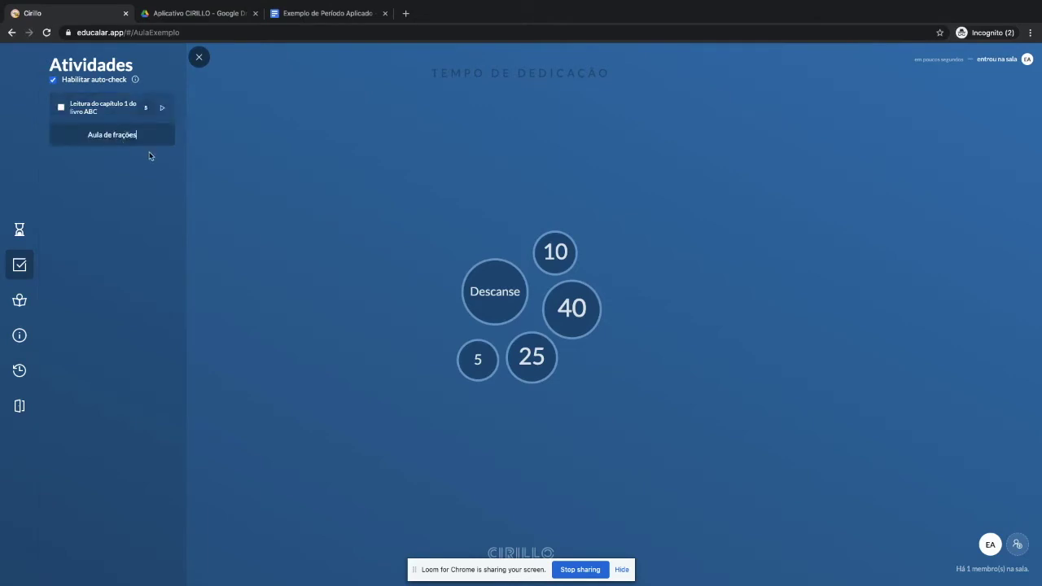
pyautogui.press('Return')
# - Add a new activity named "Aula Gramática" to the list
pyautogui.write('Au')
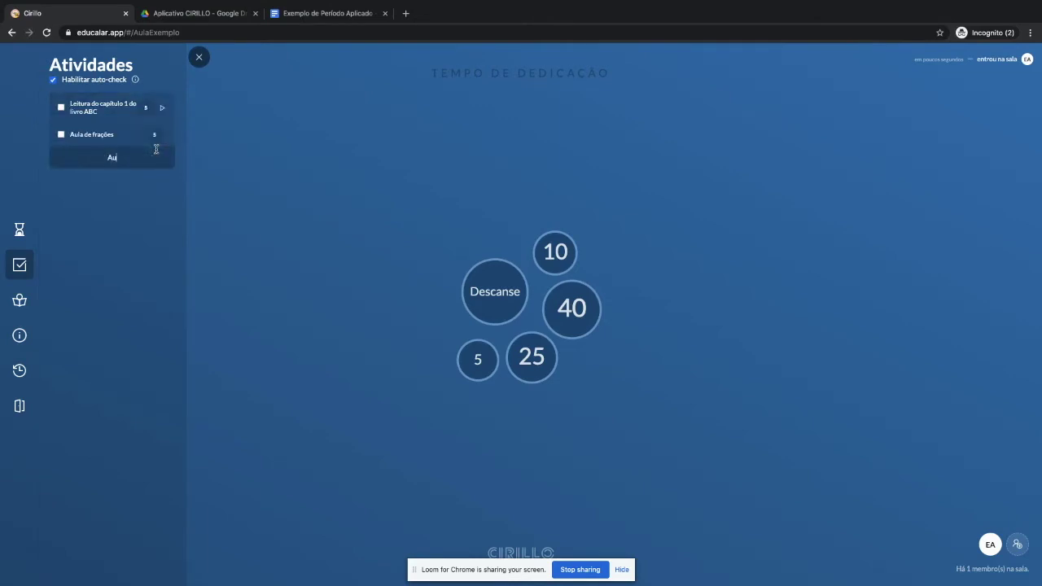
pyautogui.write('la Gramática')
pyautogui.press('Return')
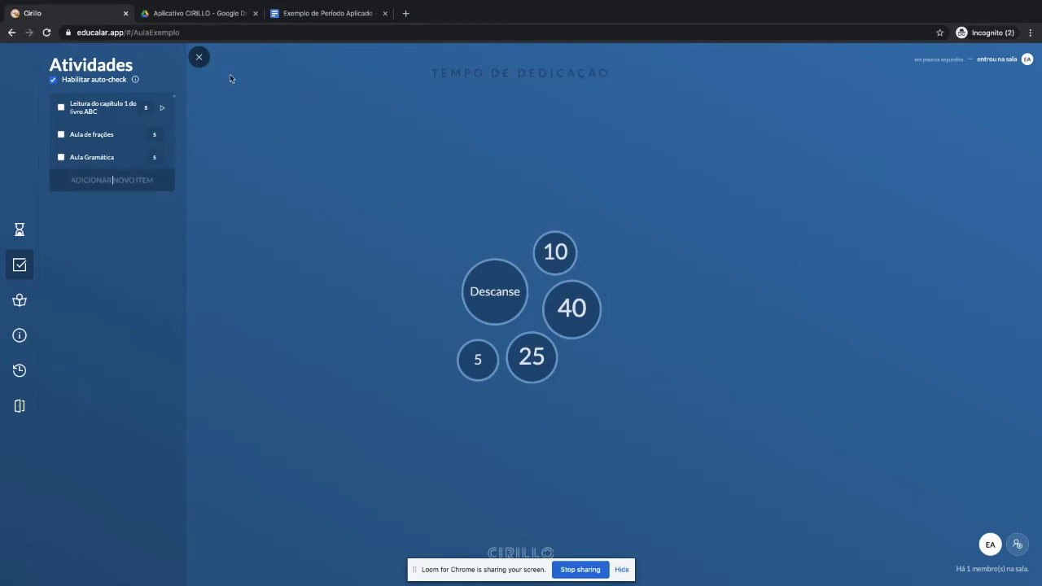
# - Copy "Caminhada pelo quadra" from the Google Docs schedule and add it as an activity in Cirillo
pyautogui.click(326, 13)
pyautogui.tripleClick(338, 279)
pyautogui.hotkey('ctrl', 'c')
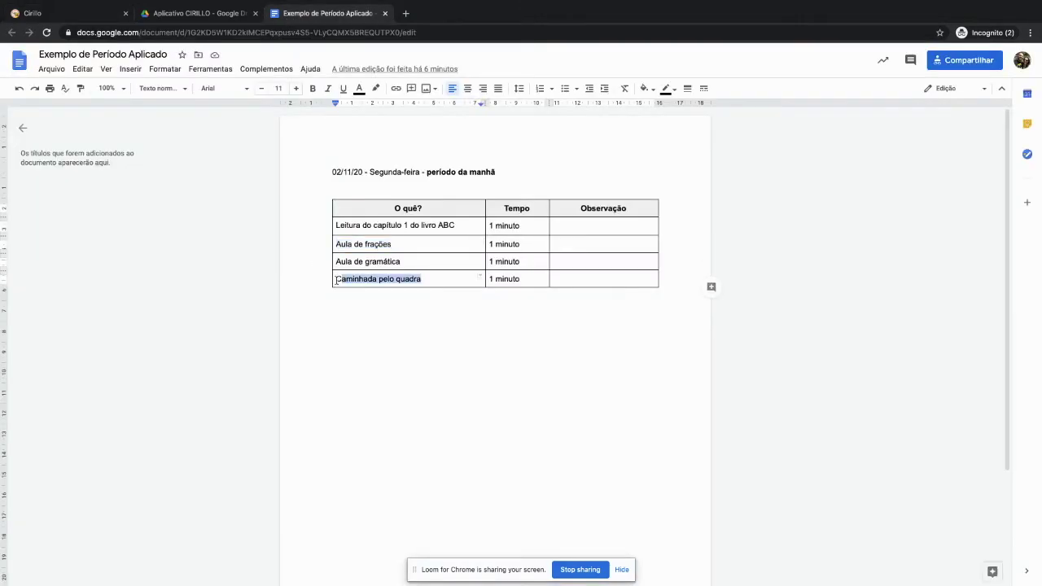
pyautogui.click(90, 11)
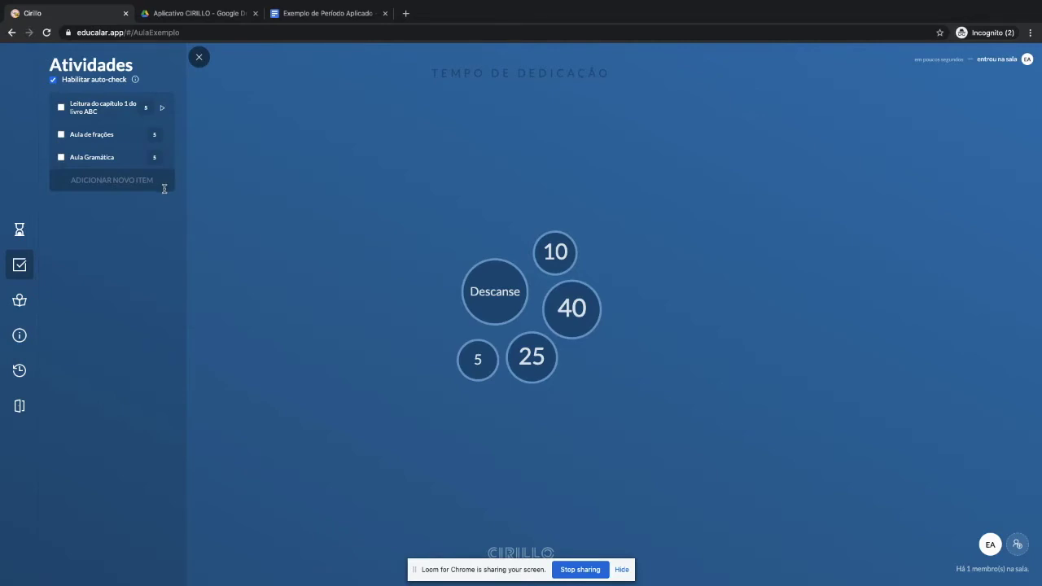
pyautogui.hotkey('ctrl', 'v')
pyautogui.press('Return')
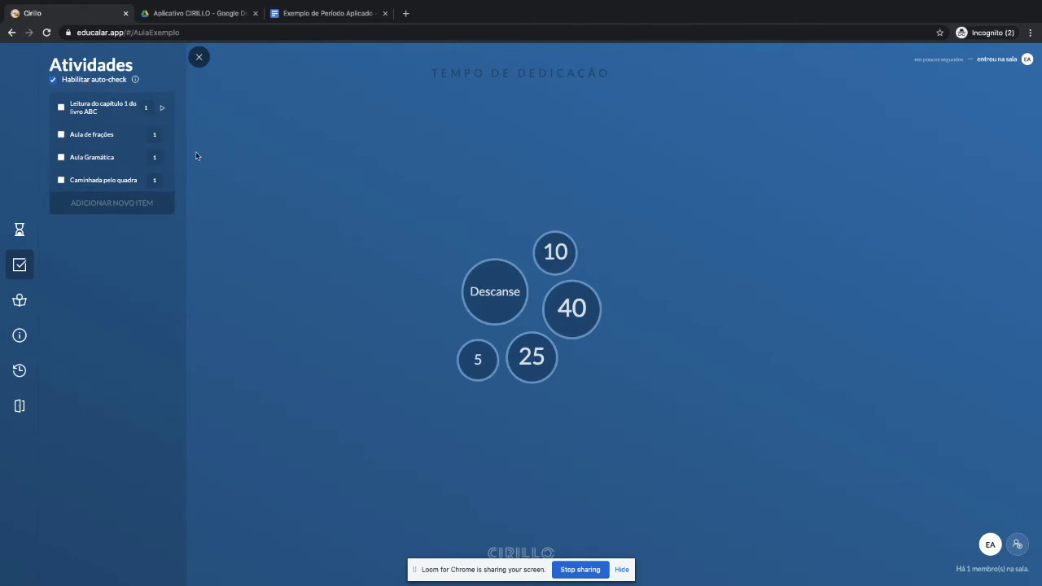
# - Mark the Leitura do capítulo 1 do livro ABC activity as done and unmark it again
pyautogui.click(60, 108)
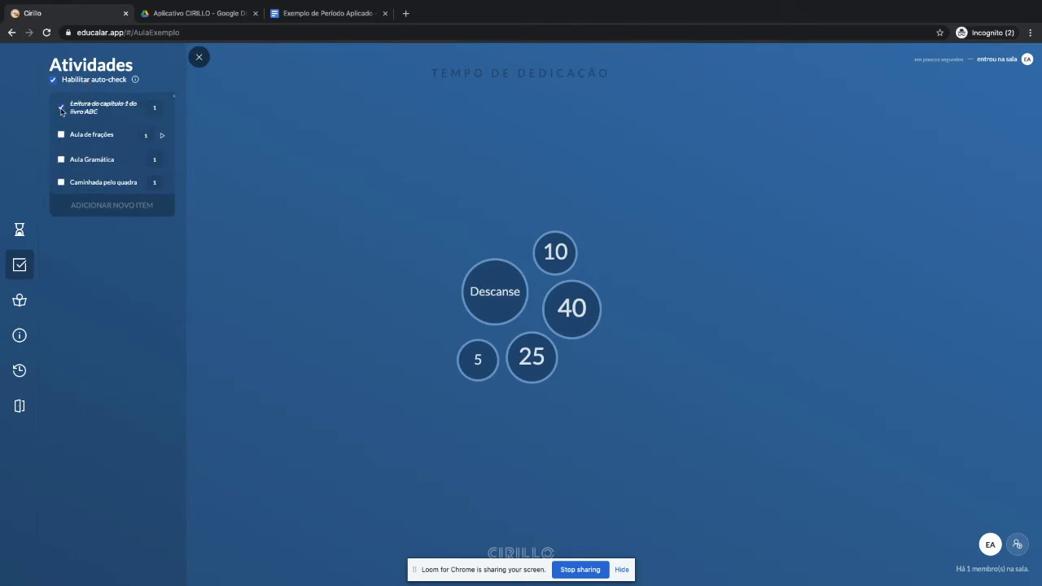
pyautogui.click(61, 108)
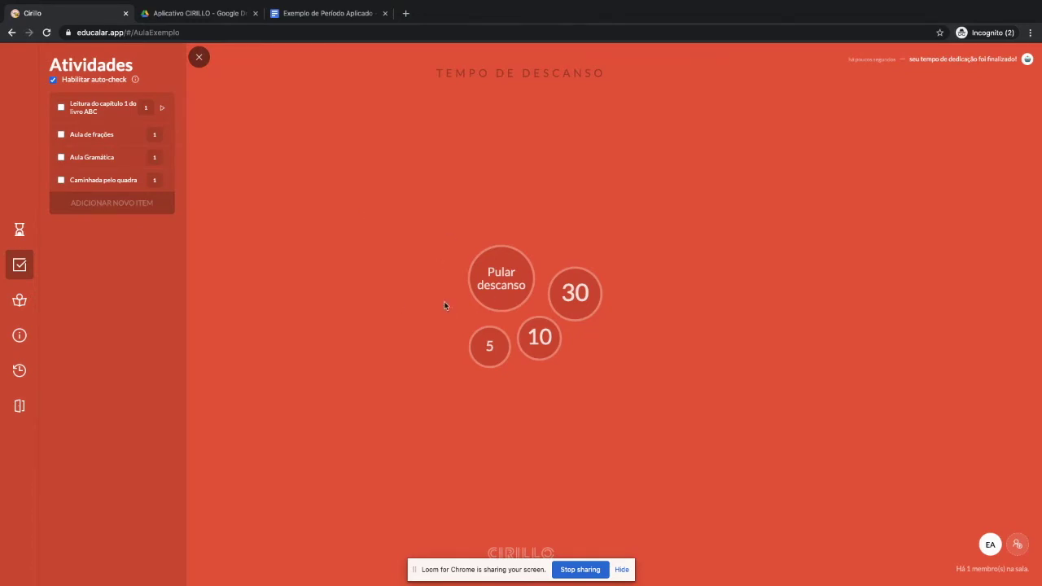
# - Add a 1-minute option to the rest times and start a 1-minute rest
pyautogui.click(17, 230)
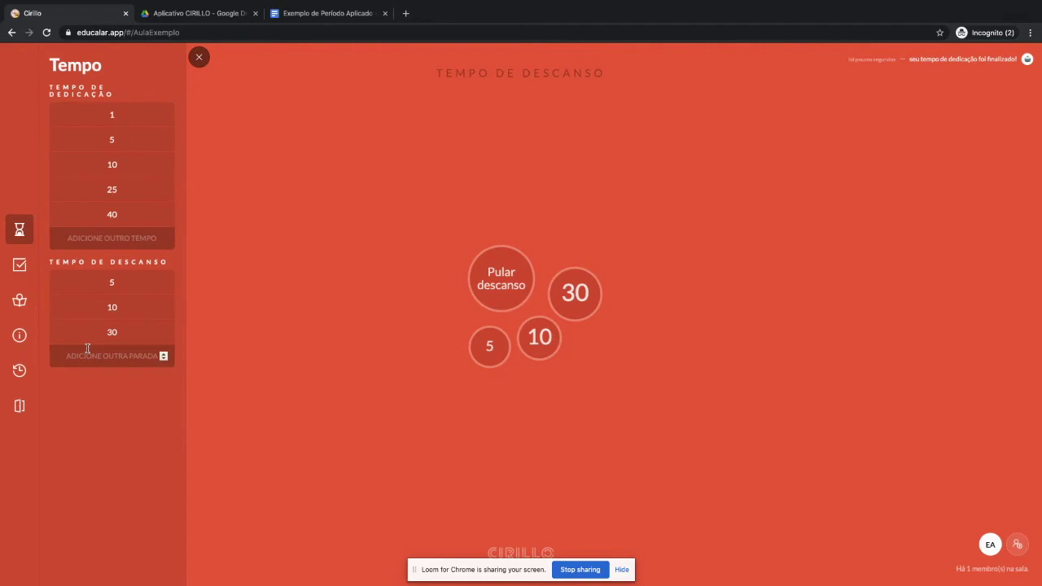
pyautogui.write('1')
pyautogui.press('Return')
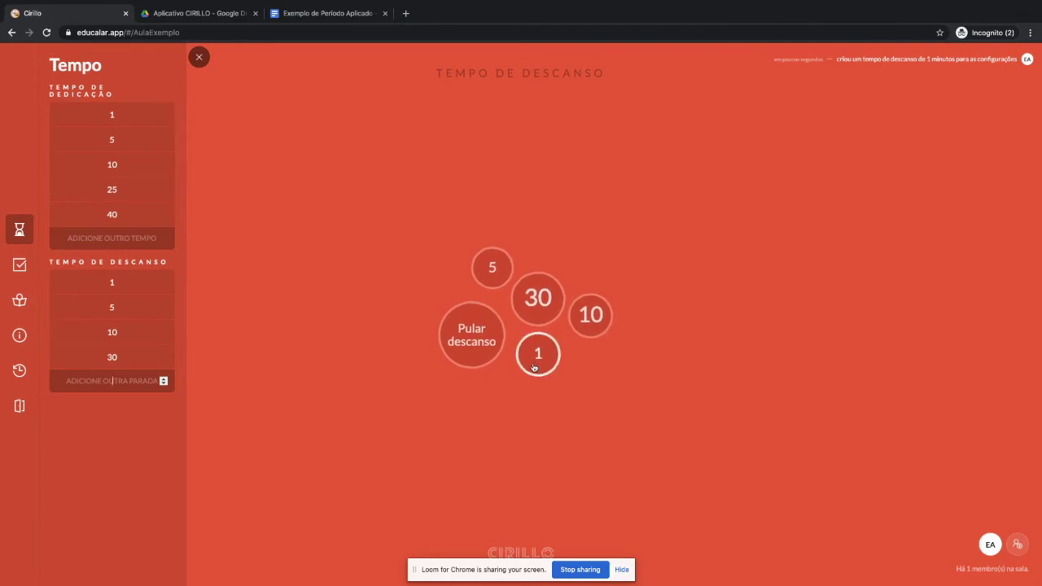
pyautogui.click(533, 364)
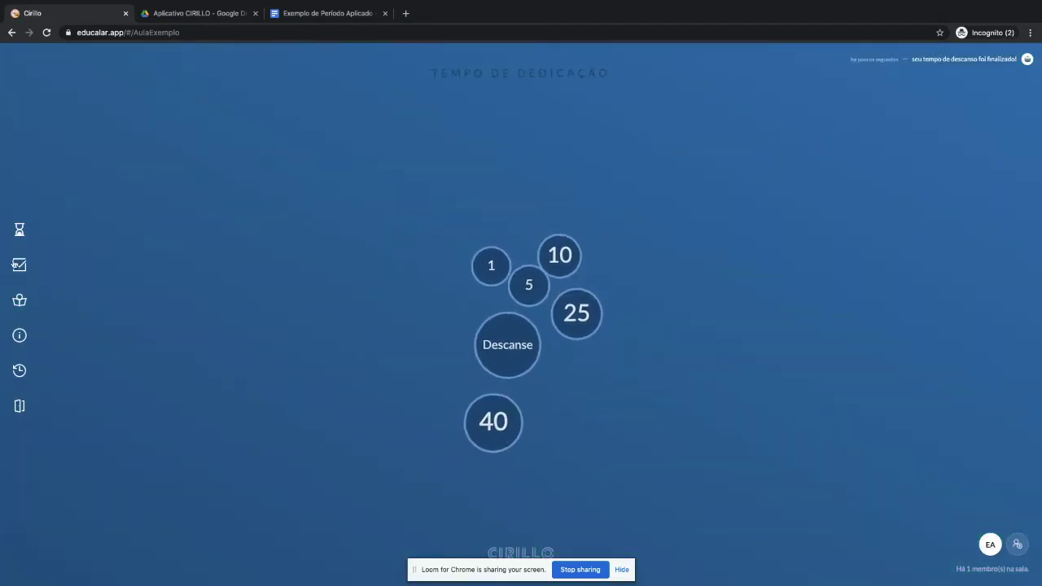
# - Mark the Leitura do capítulo 1 do livro ABC activity as done and start the 1-minute Aula de frações session
pyautogui.click(30, 265)
pyautogui.click(117, 109)
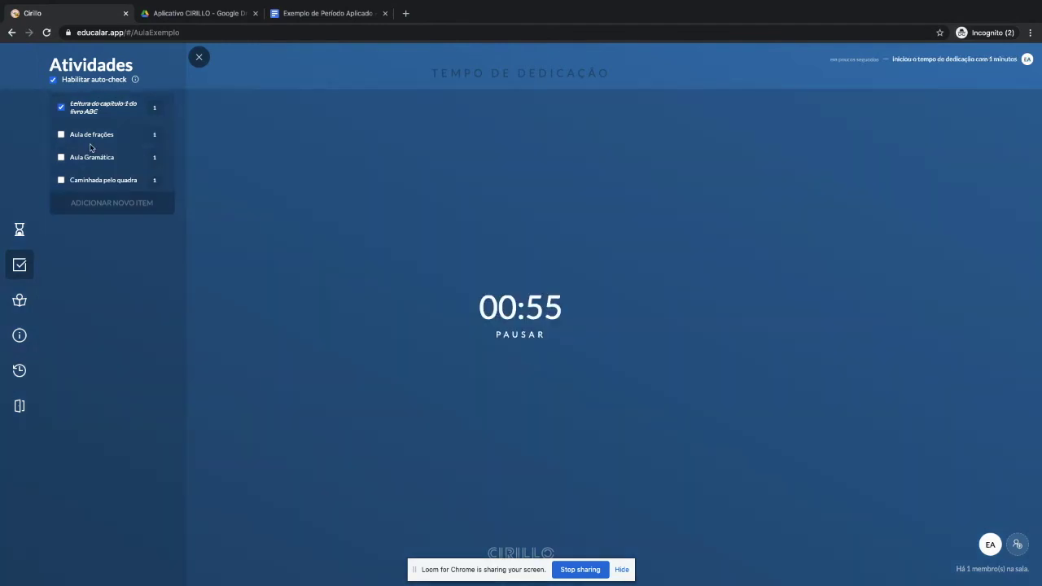
# - Examine the session history for the start and finish times of each activity and rest
pyautogui.click(19, 370)
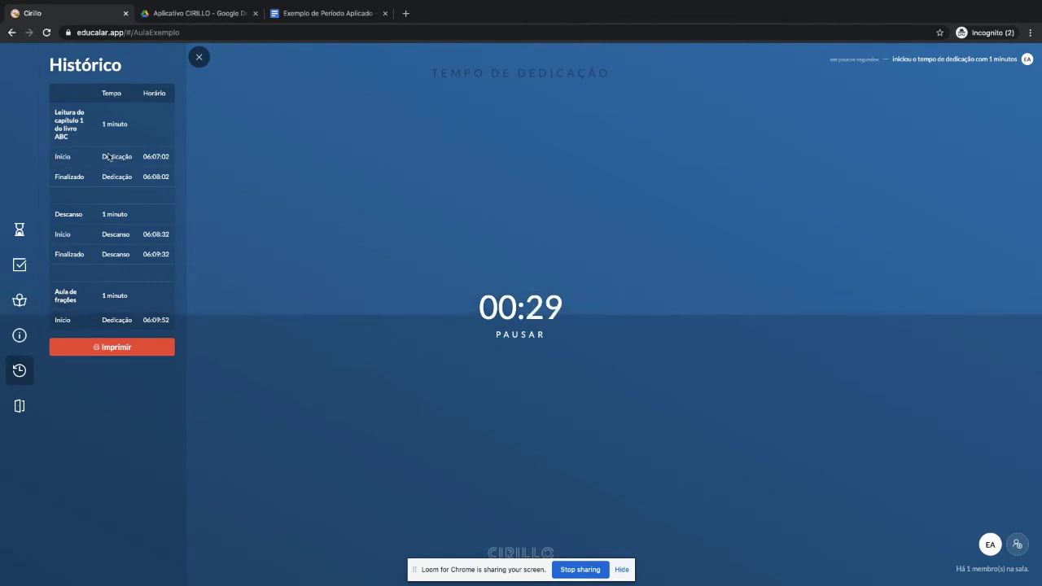
pyautogui.moveTo(152, 164)
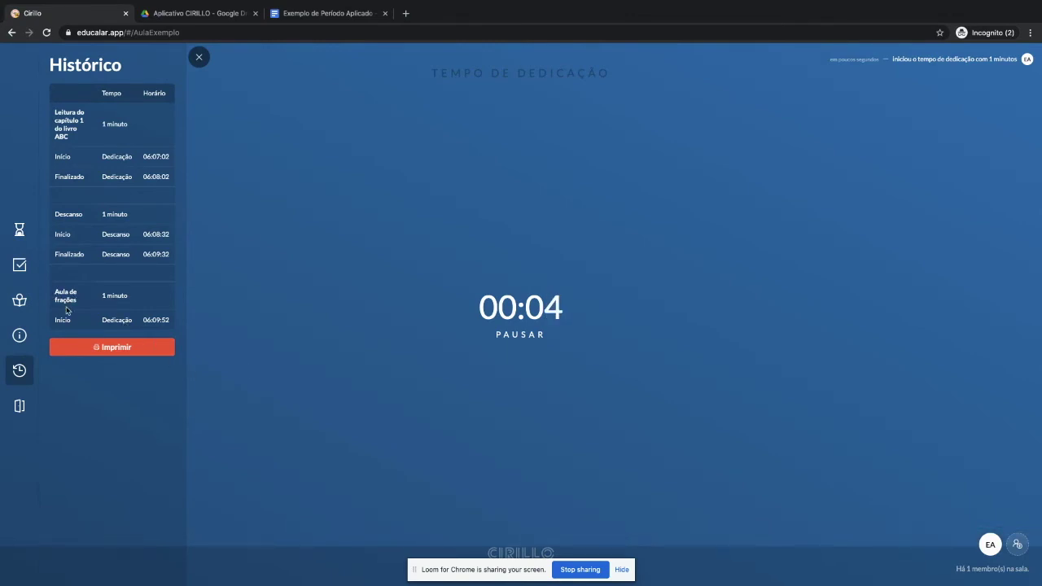
pyautogui.moveTo(169, 327)
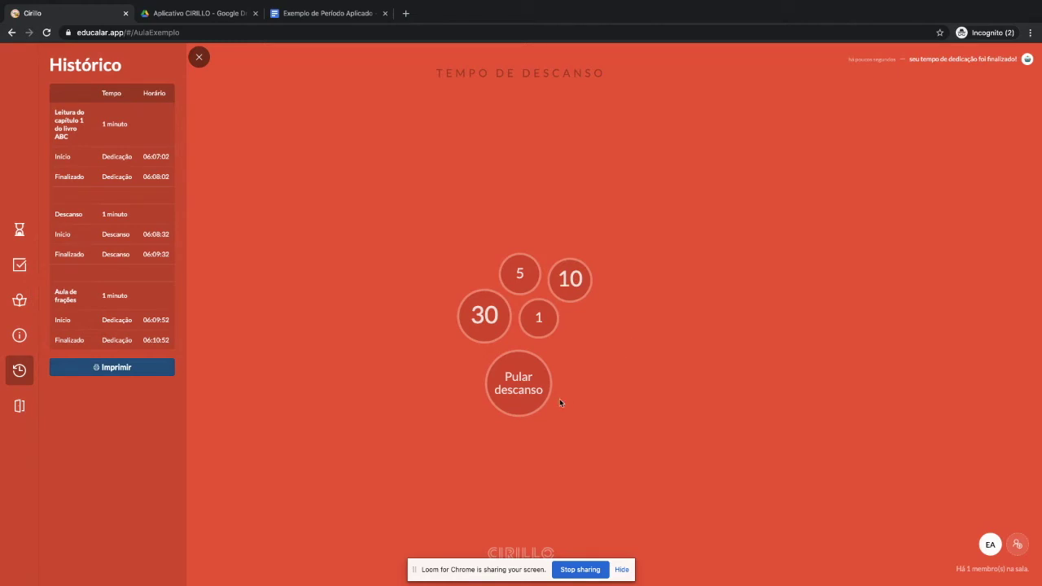
# - Skip the rest period and mark Aula de frações as done in the activity list
pyautogui.click(532, 392)
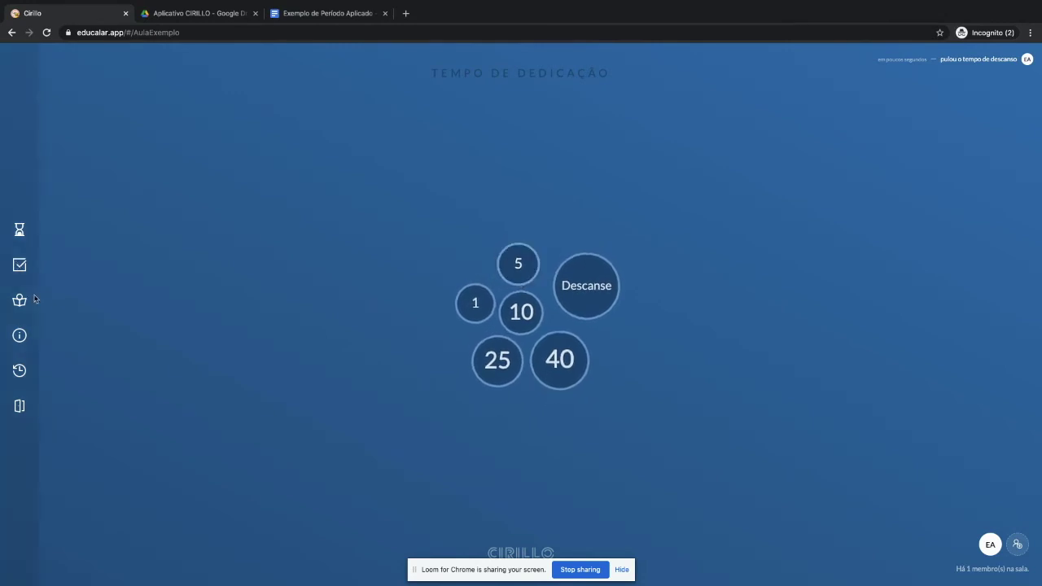
pyautogui.click(21, 267)
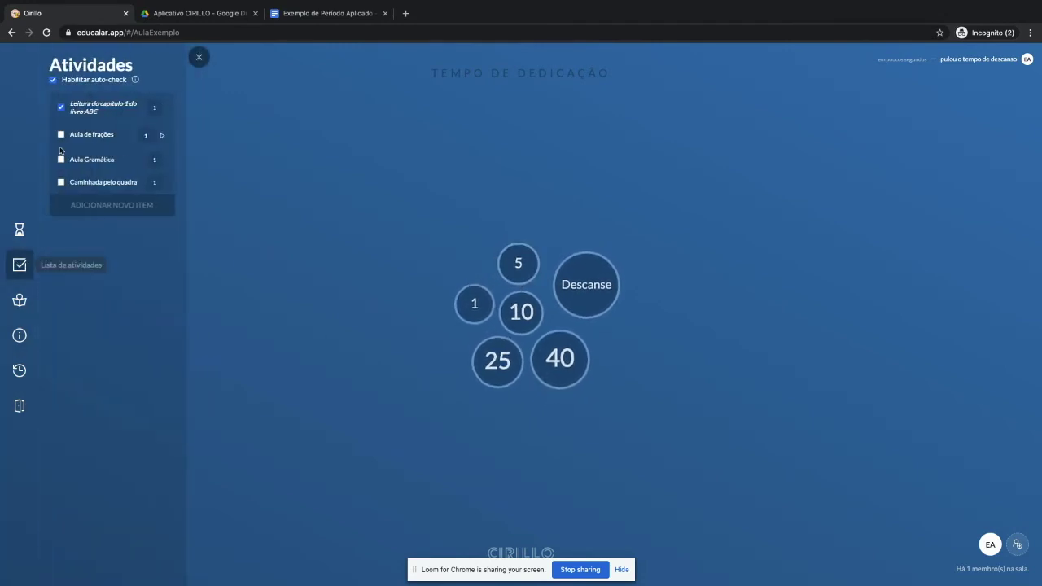
pyautogui.click(62, 139)
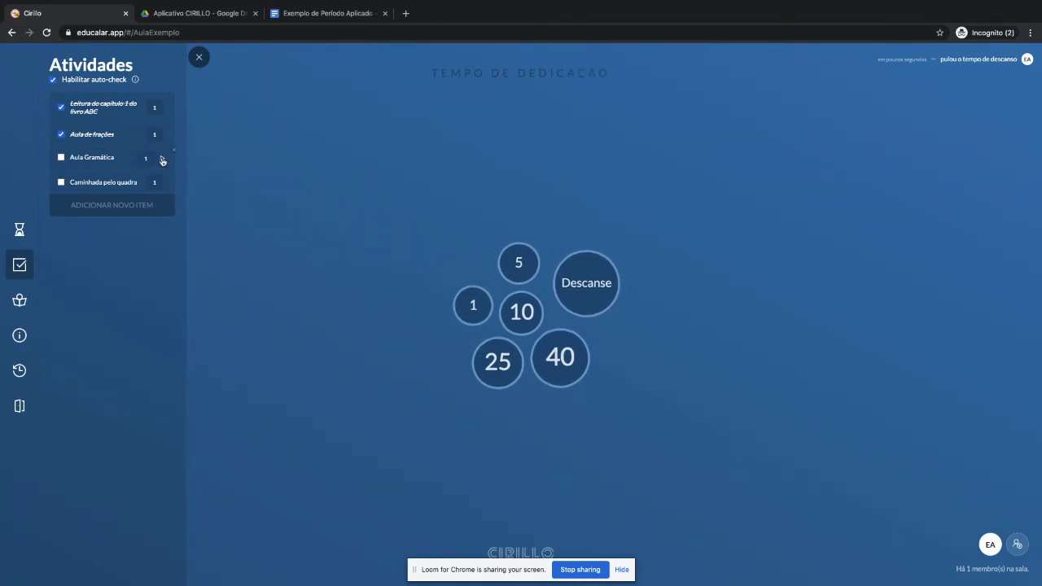
# - Start the 1-minute Aula Gramática session and check its entry in the session history
pyautogui.press('1')
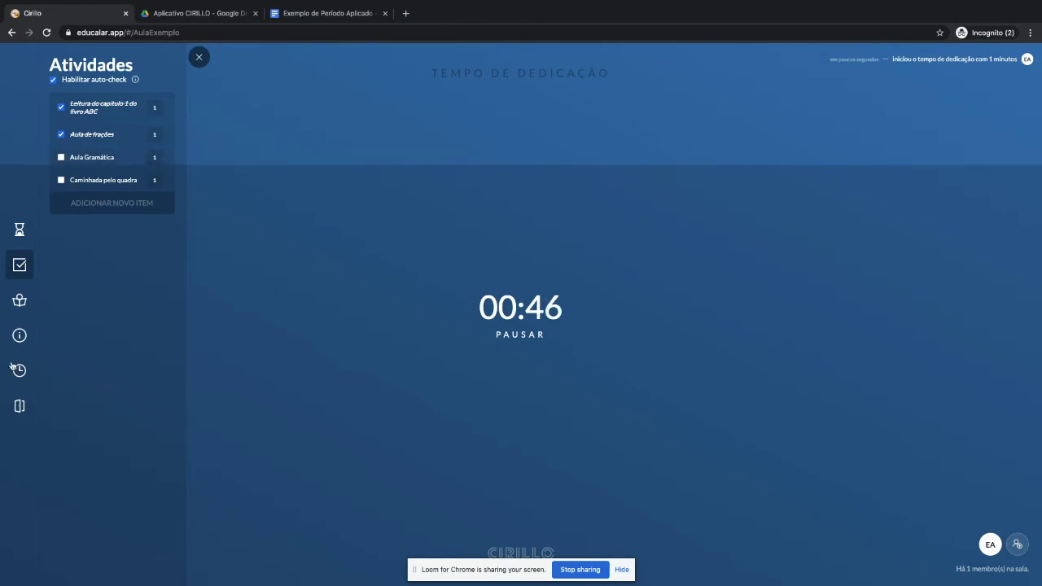
pyautogui.click(20, 370)
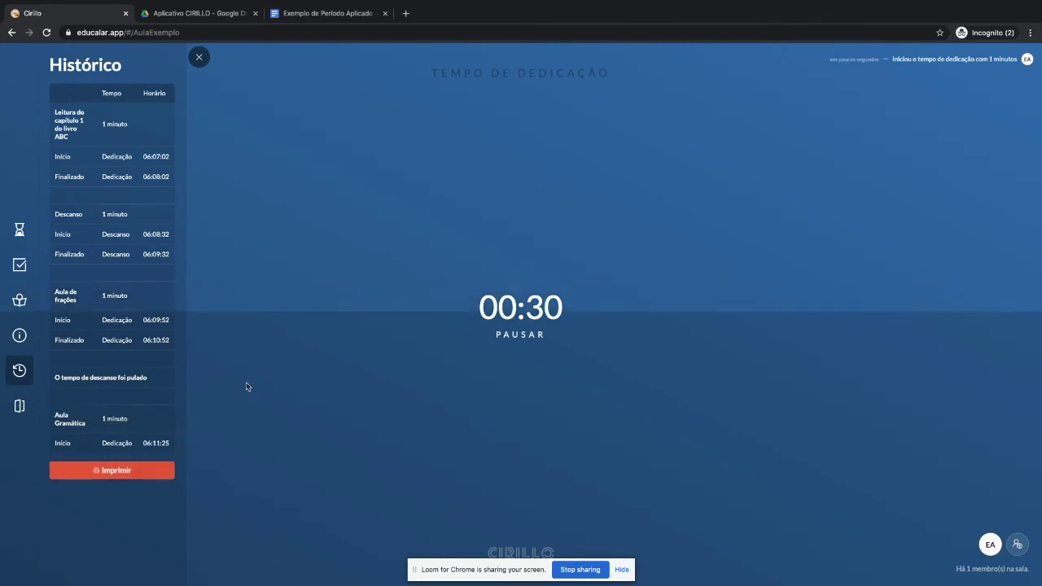
# - Check the activity list, and switch to the Exemplo de Período Aplicado schedule in Google Docs
pyautogui.click(19, 265)
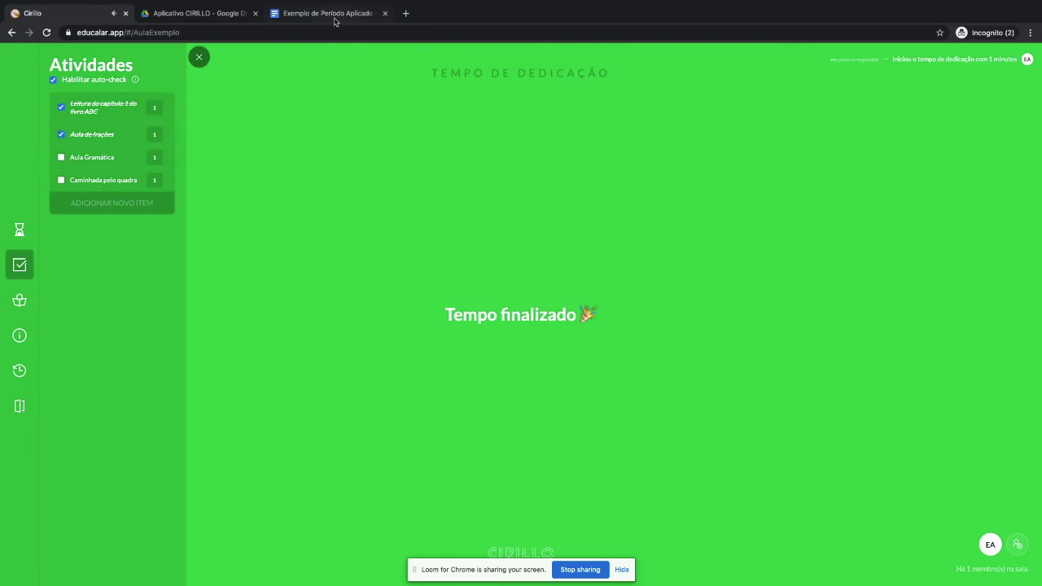
pyautogui.click(334, 18)
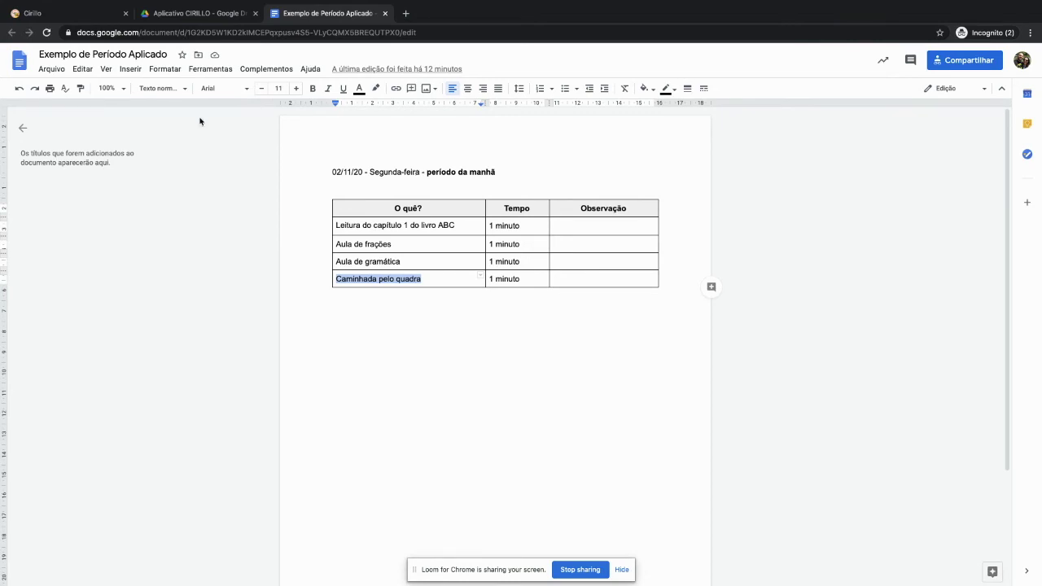
# - Return to Cirillo, run a 1-minute rest, and start the 1-minute Caminhada pelo quadra session from the activity list
pyautogui.click(90, 13)
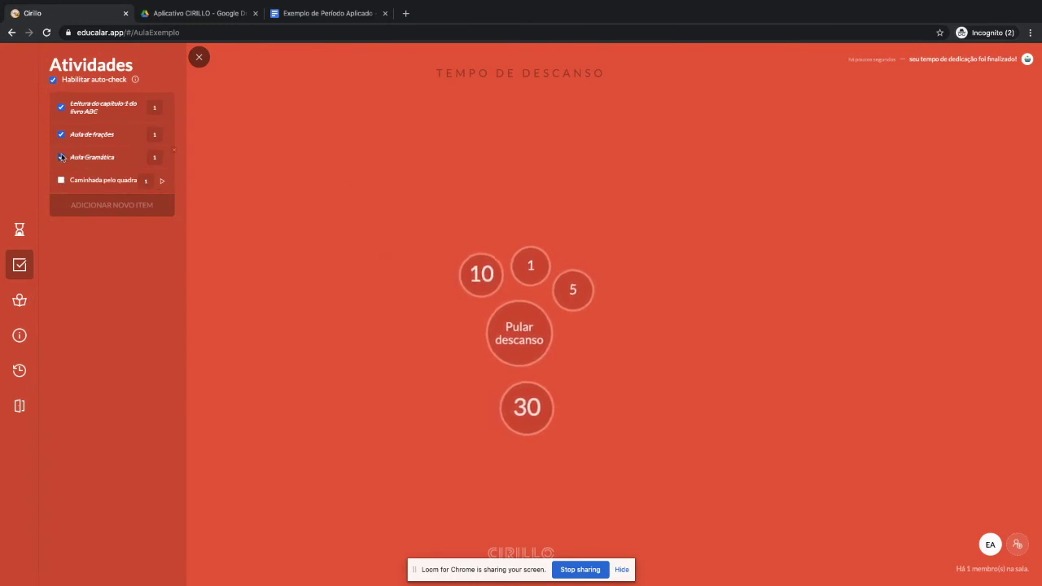
pyautogui.click(533, 265)
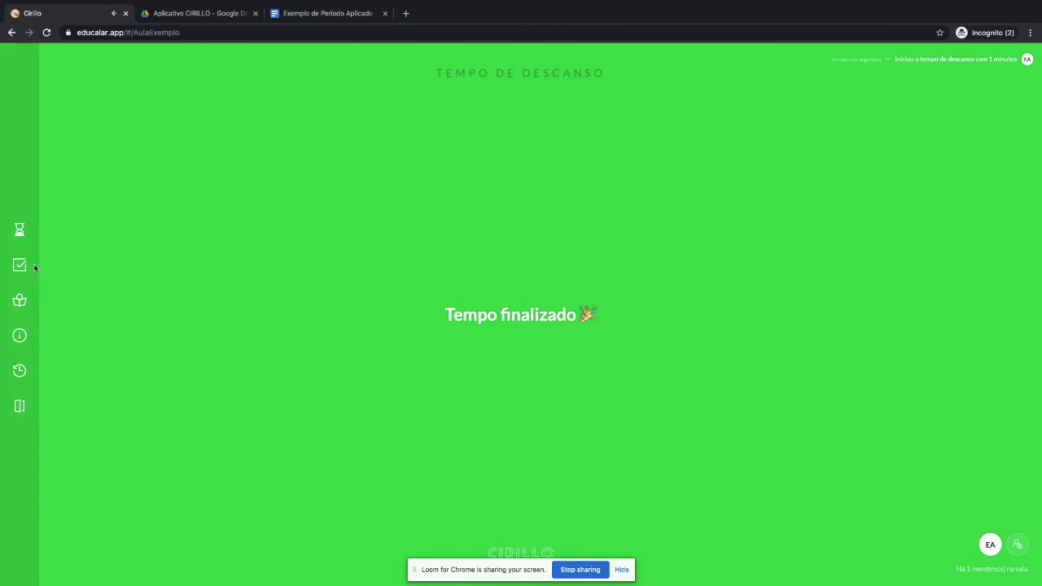
pyautogui.click(55, 271)
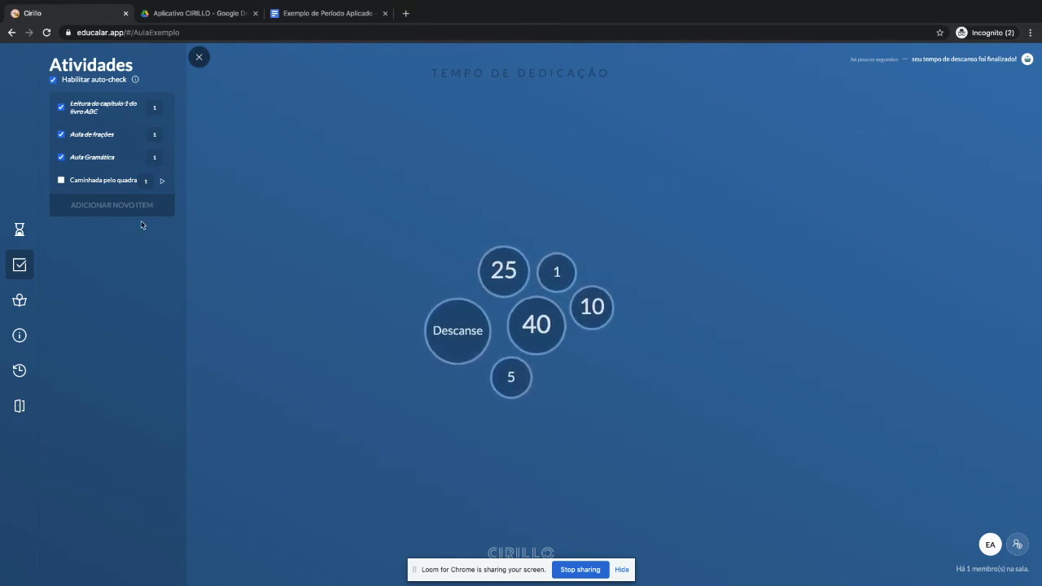
pyautogui.click(163, 184)
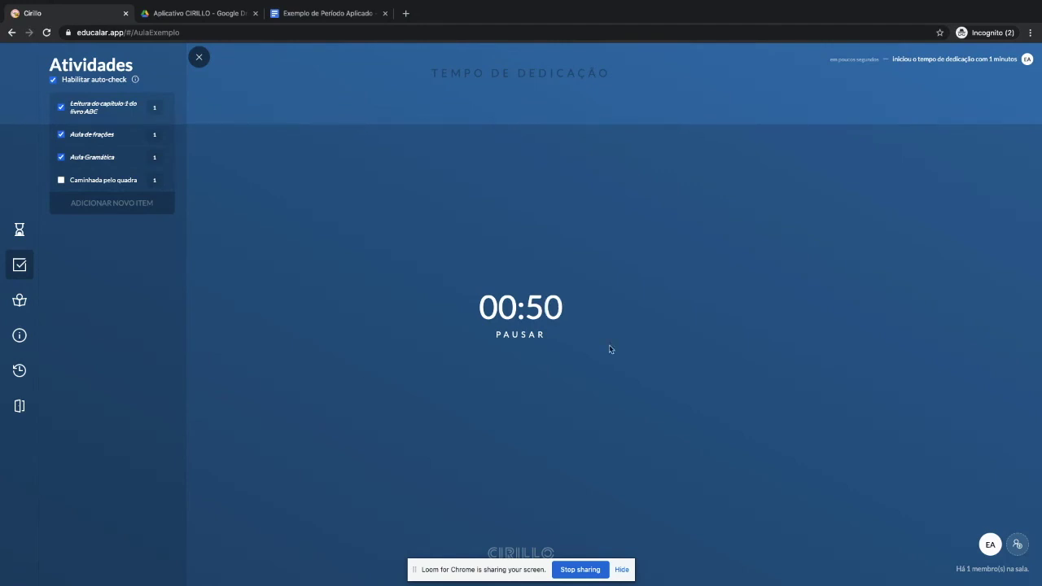
# - Skip the rest period that follows the Caminhada pelo quadra session
pyautogui.click(1018, 546)
pyautogui.click(1019, 547)
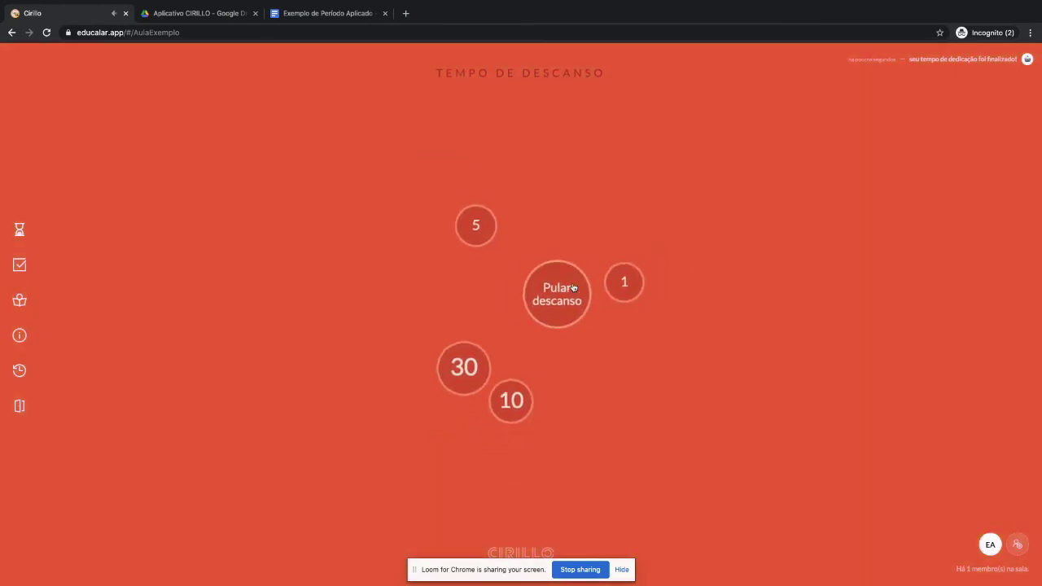
pyautogui.click(560, 293)
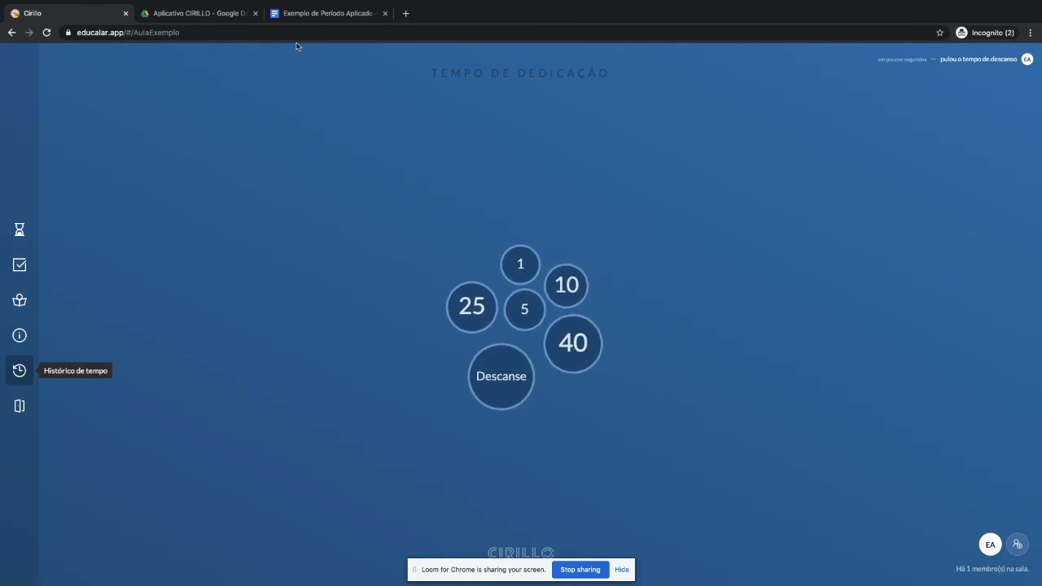
# - Check the morning schedule table in Google Docs, clear its text selection, and return to Cirillo
pyautogui.click(308, 15)
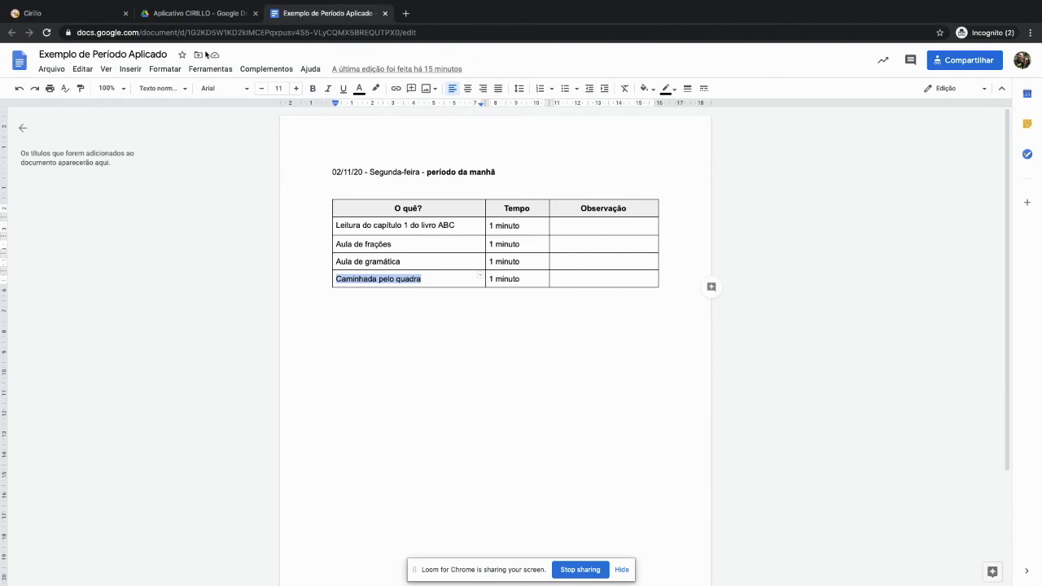
pyautogui.press('Down')
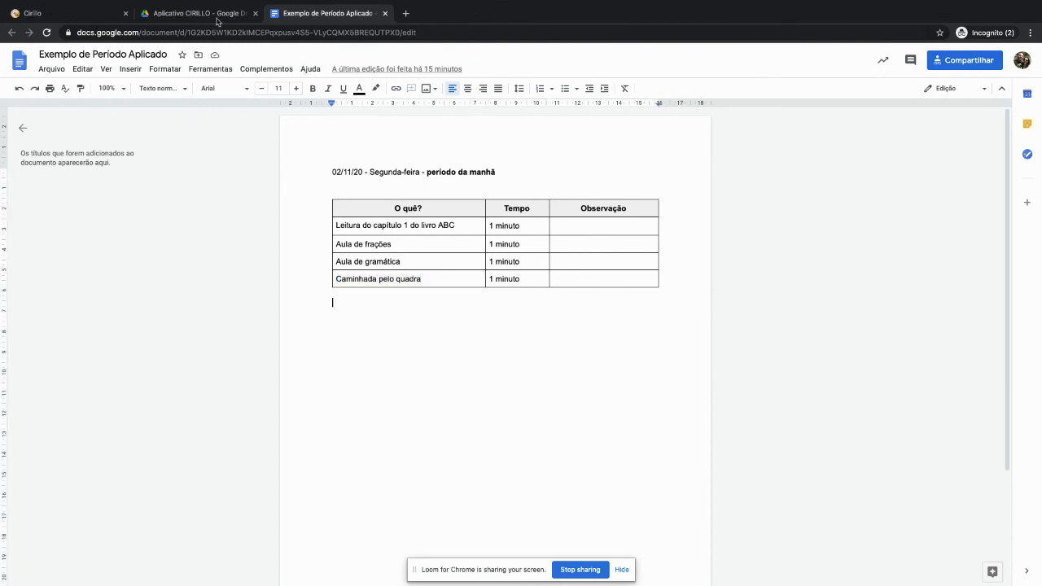
pyautogui.click(82, 23)
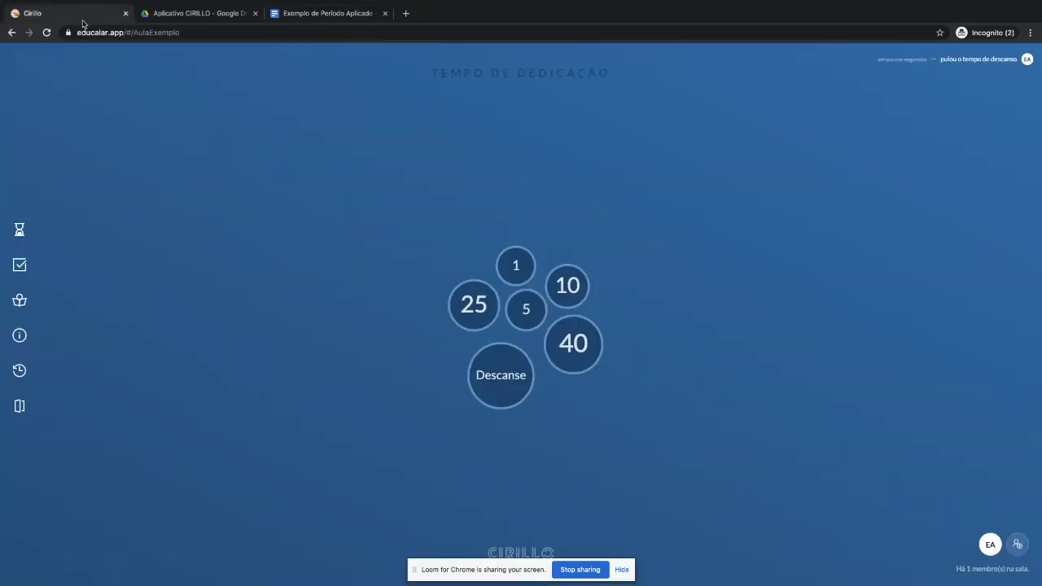
# - Review the session history from the first activity to the last, and preview its printout without saving it
pyautogui.click(18, 370)
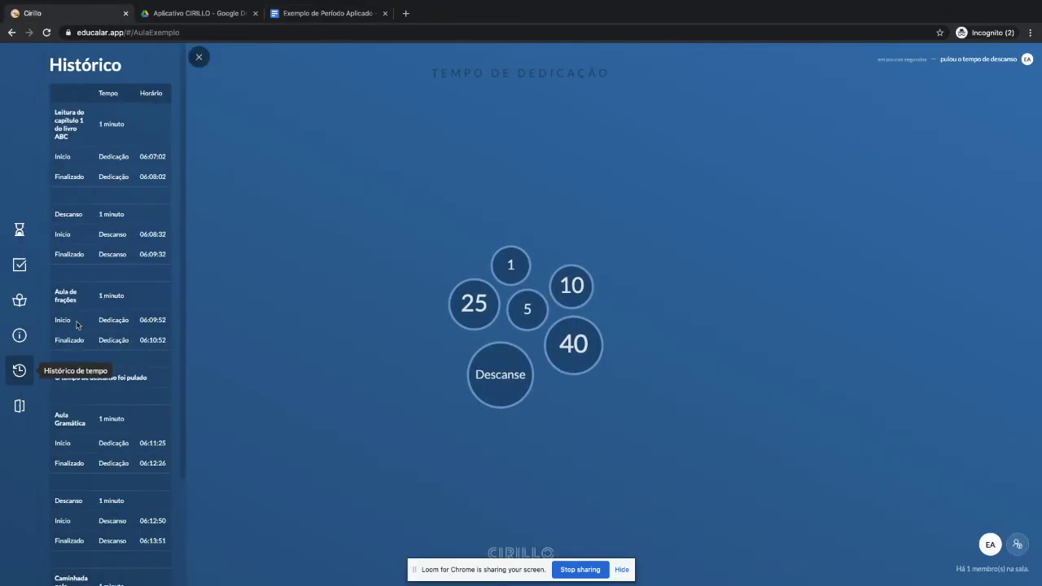
pyautogui.scroll(-2, 169, 297)
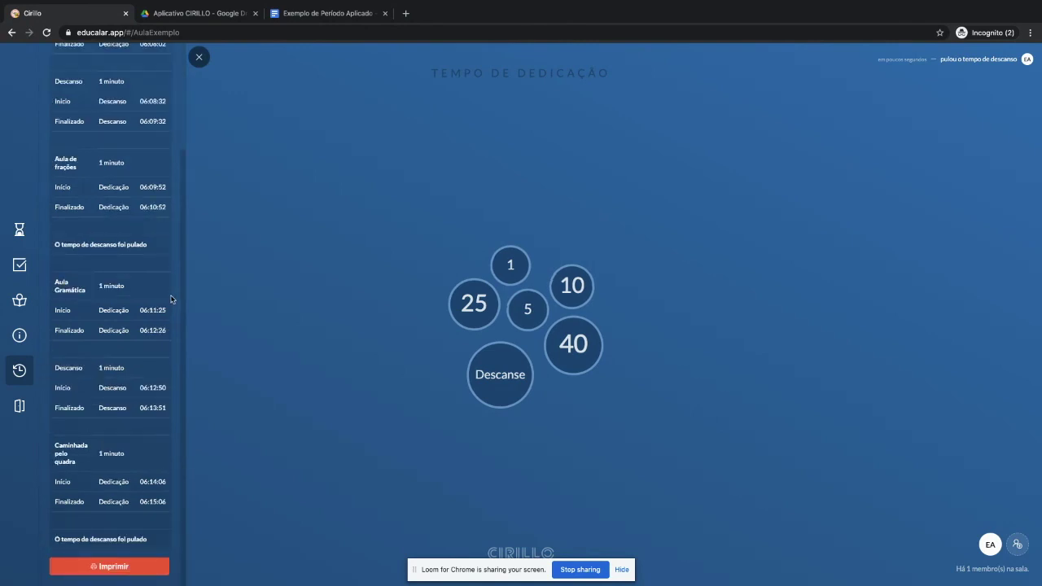
pyautogui.scroll(2, 155, 176)
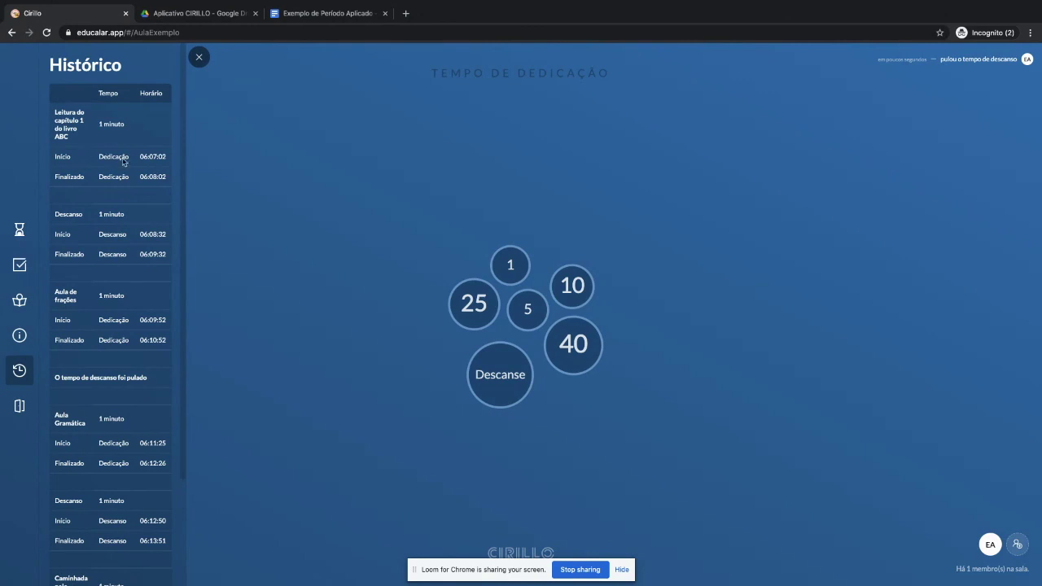
pyautogui.scroll(-2, 167, 211)
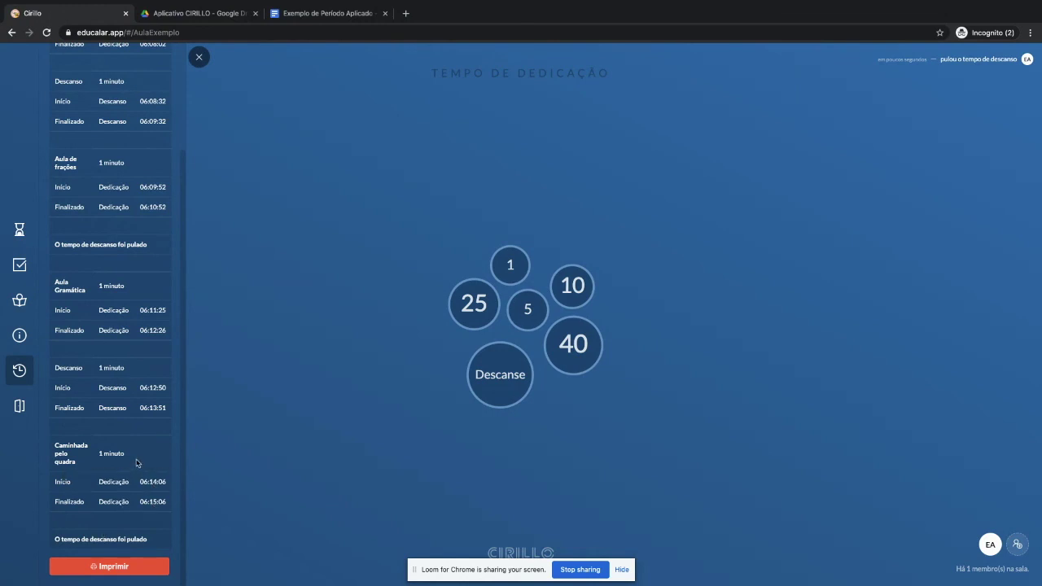
pyautogui.scroll(2, 137, 462)
pyautogui.scroll(-1, 135, 323)
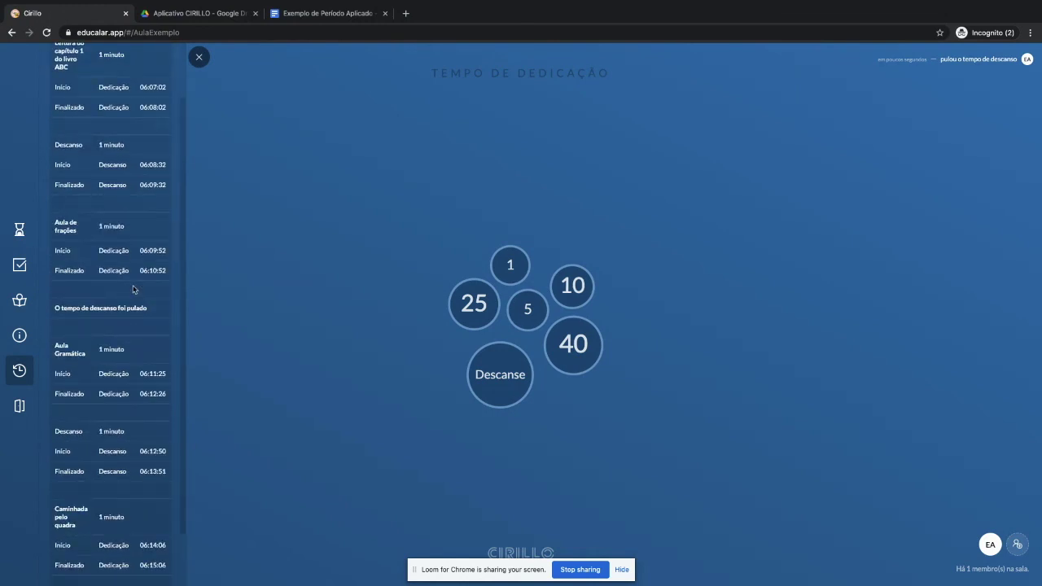
pyautogui.scroll(-1, 134, 290)
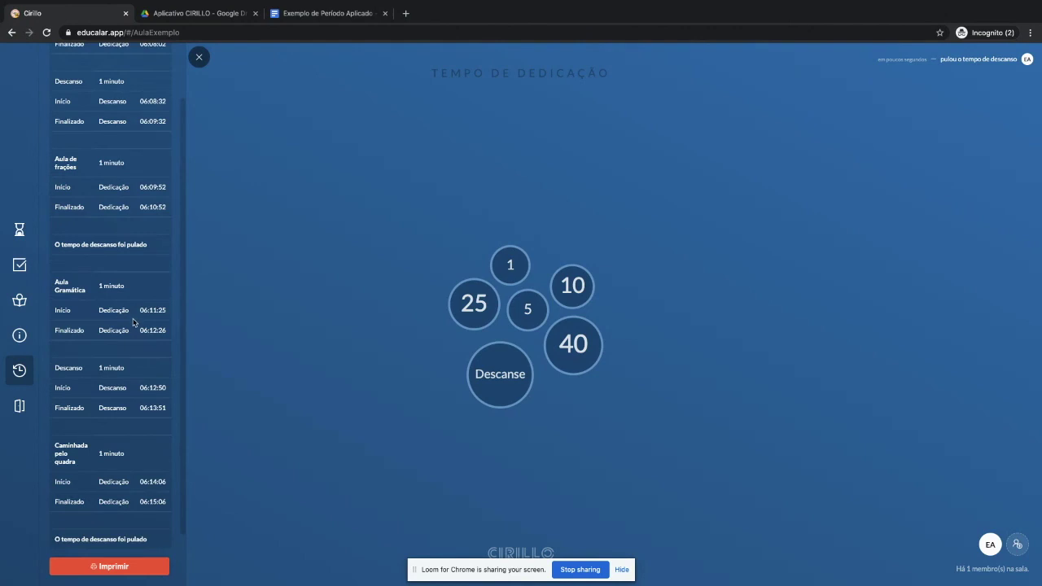
pyautogui.click(156, 573)
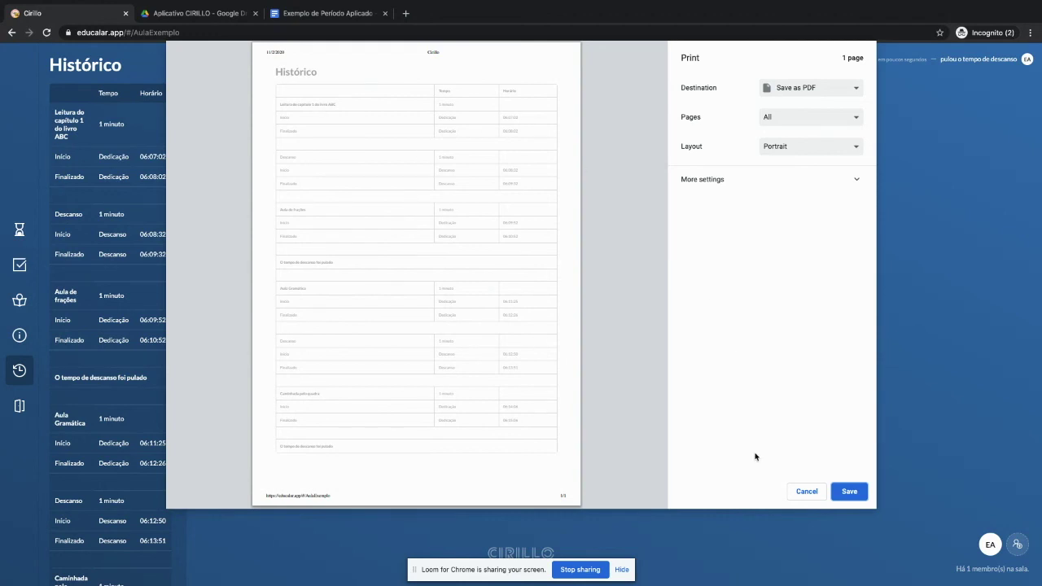
pyautogui.click(807, 491)
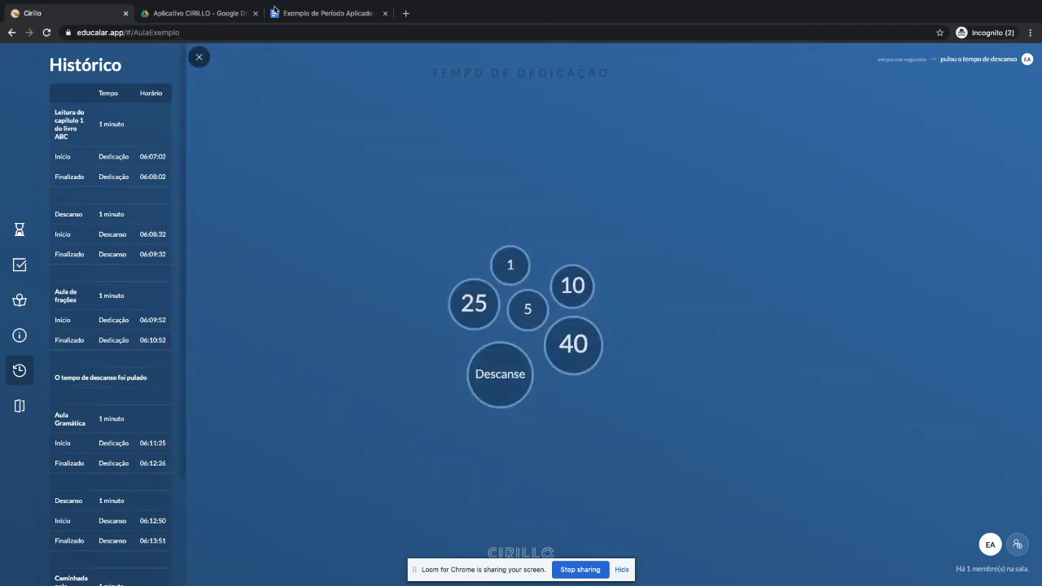
# - In the Google Docs schedule, enter "A leitura foi muito proveitosa..." as the Observação for Leitura do capítulo 1 do livro ABC
pyautogui.click(309, 12)
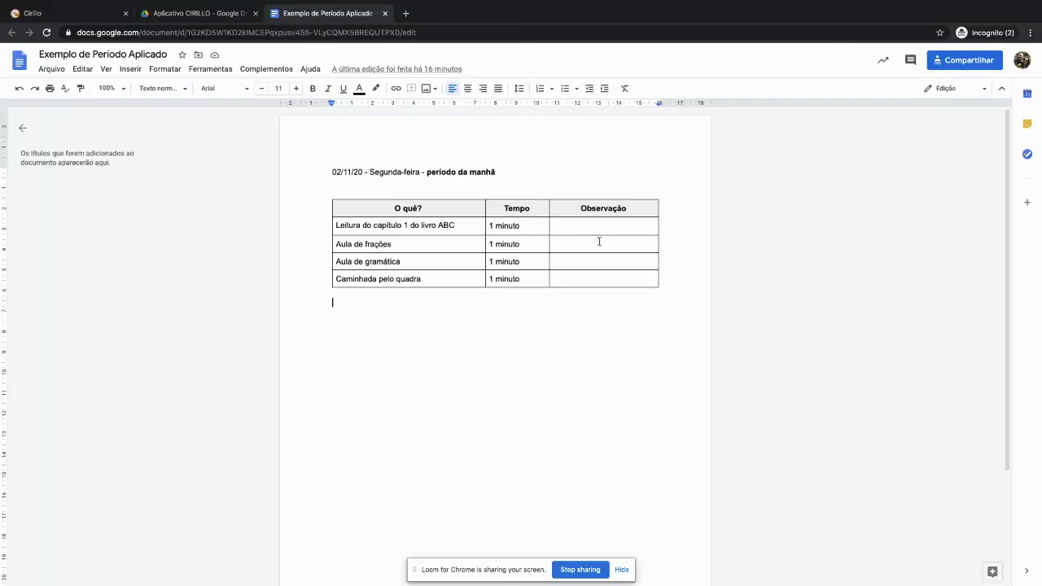
pyautogui.doubleClick(606, 231)
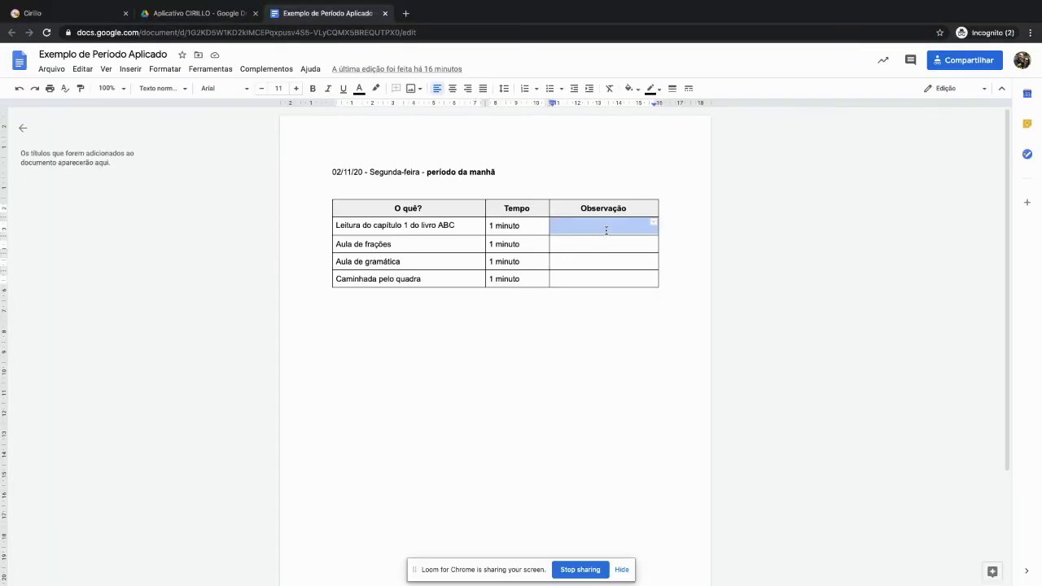
pyautogui.click(598, 224)
pyautogui.write('A leitura foi muito proveitosa...')
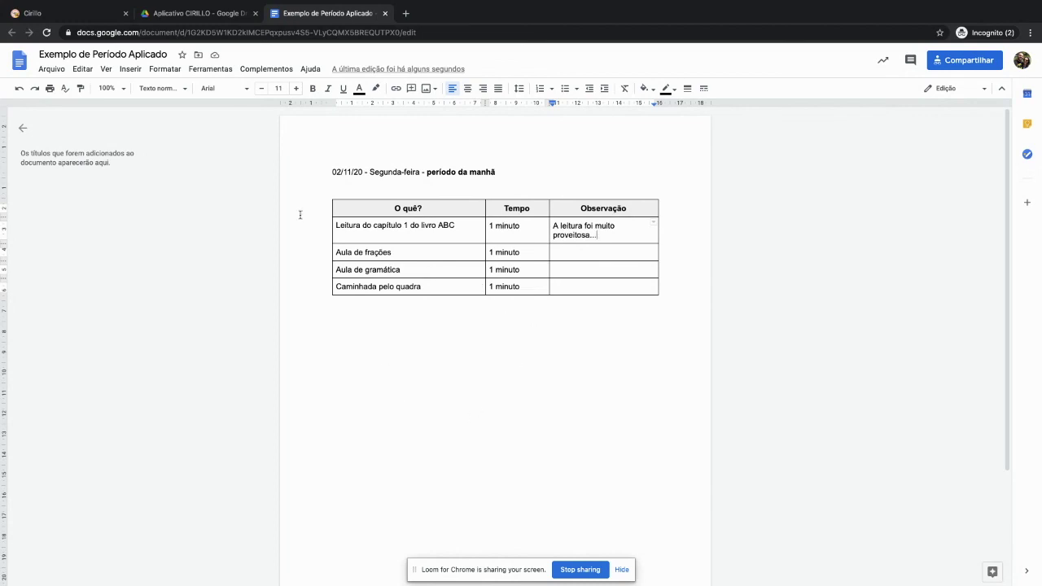
# - Switch back to Cirillo and look through the recorded times of the morning's activities in the history
pyautogui.click(91, 14)
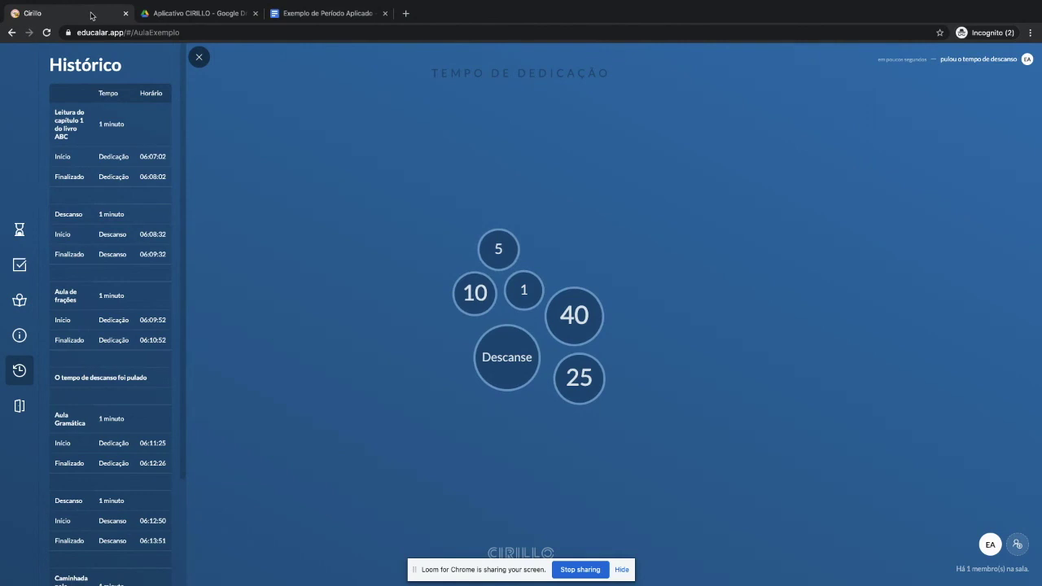
pyautogui.scroll(-3, 98, 214)
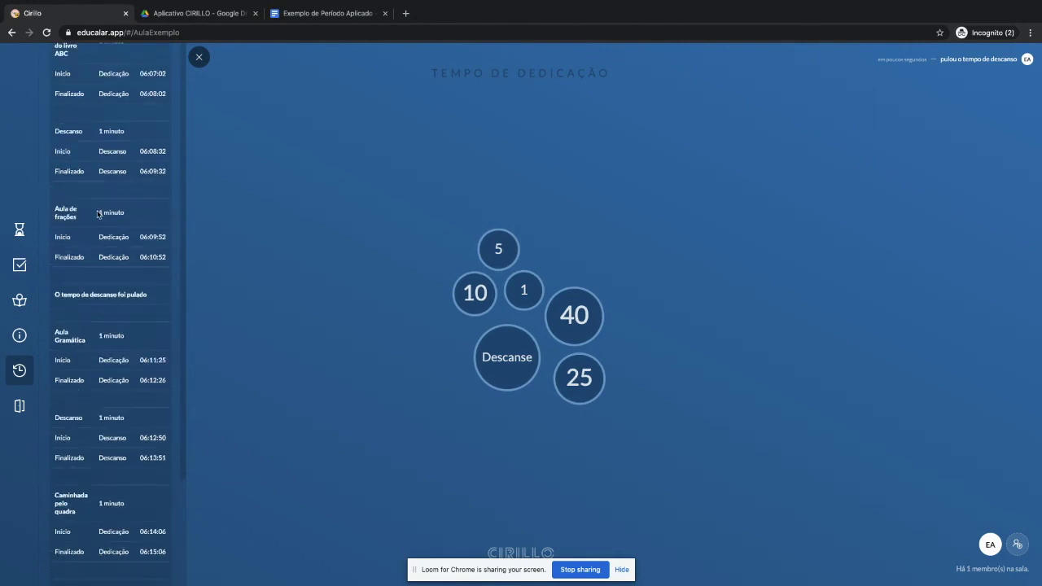
pyautogui.scroll(3, 107, 224)
pyautogui.scroll(1, 106, 224)
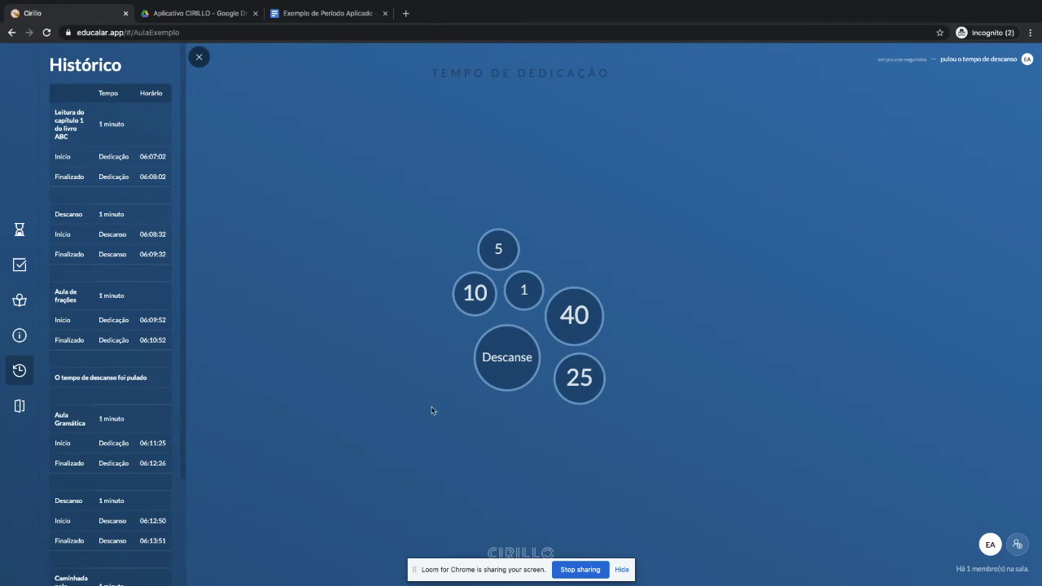
pyautogui.click(579, 569)
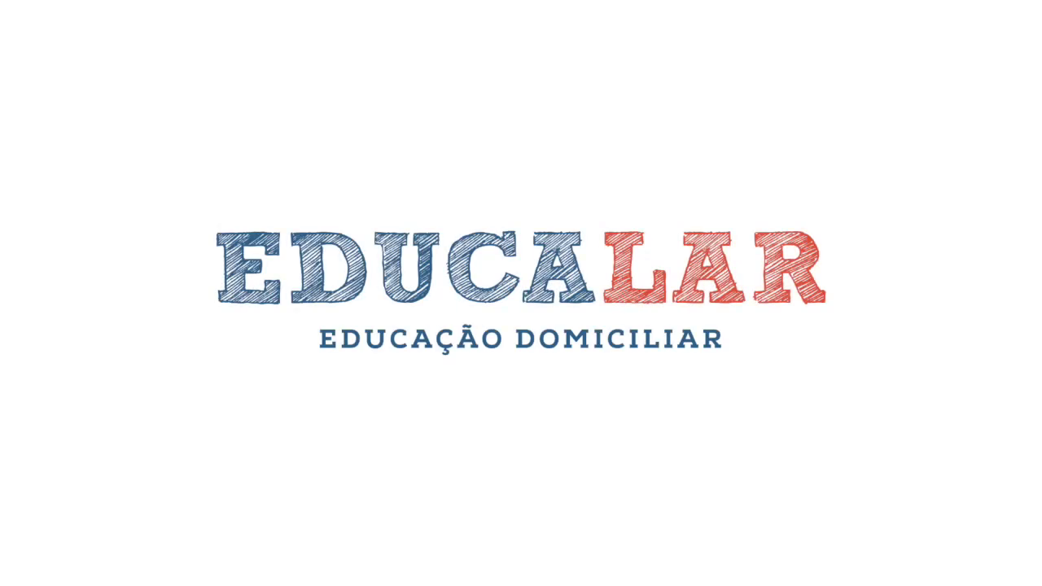